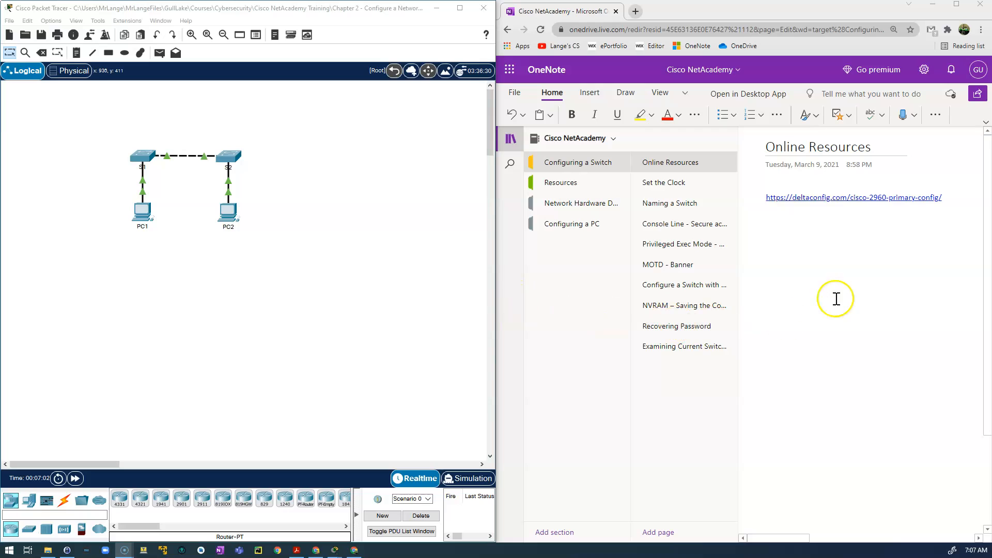
Move KeePass aside, then open S1's CLI and start a console session.
left_click(67, 550)
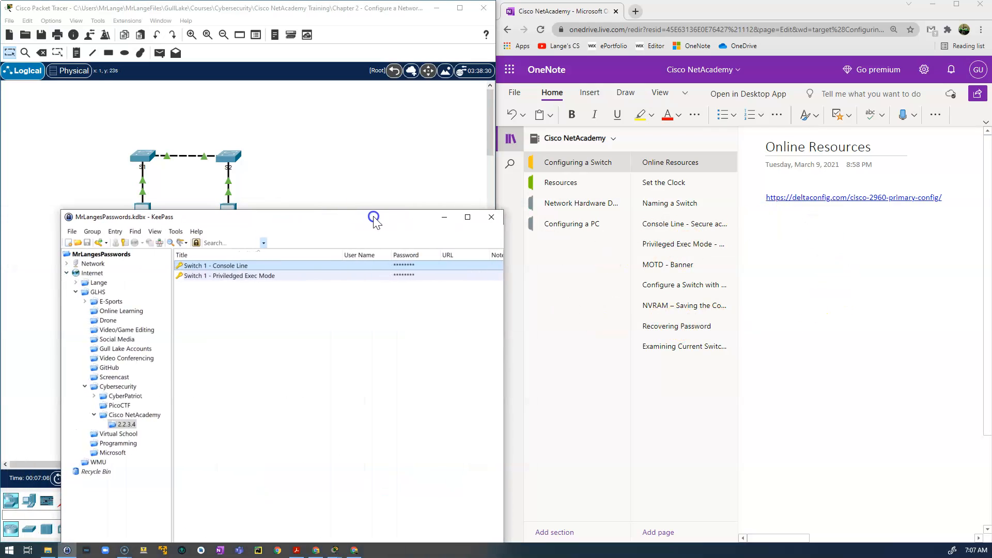
left_click_drag(374, 219, 373, 219)
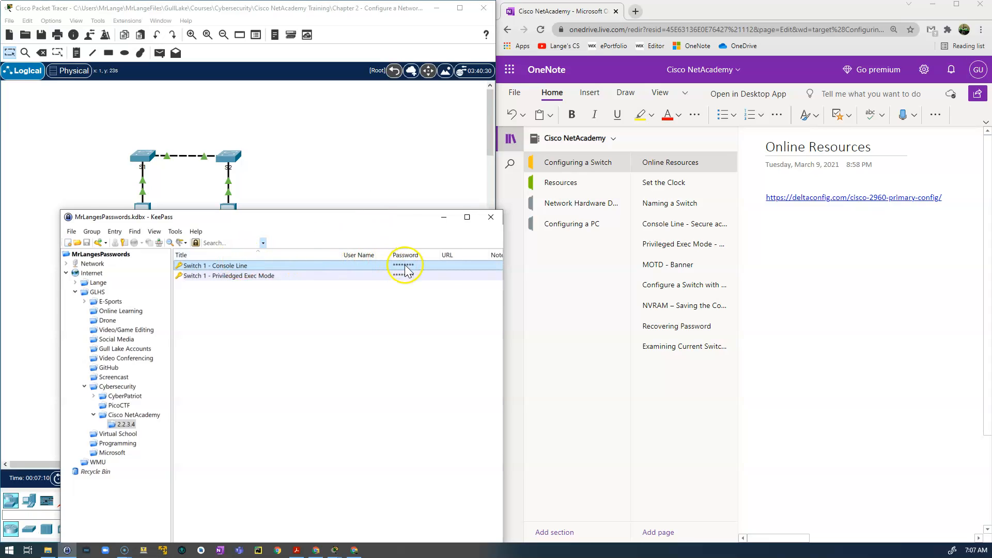
left_click_drag(399, 220, 0, 222)
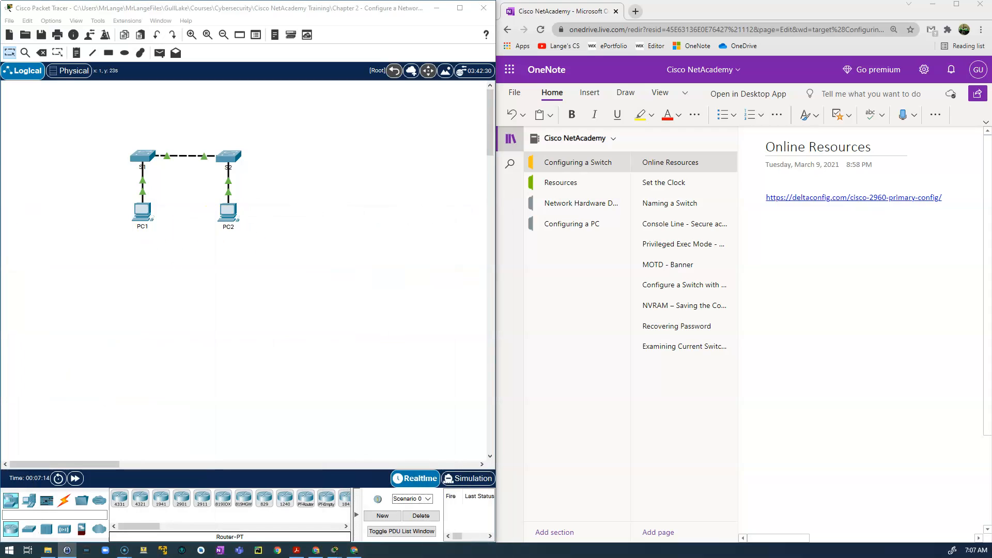
left_click(143, 157)
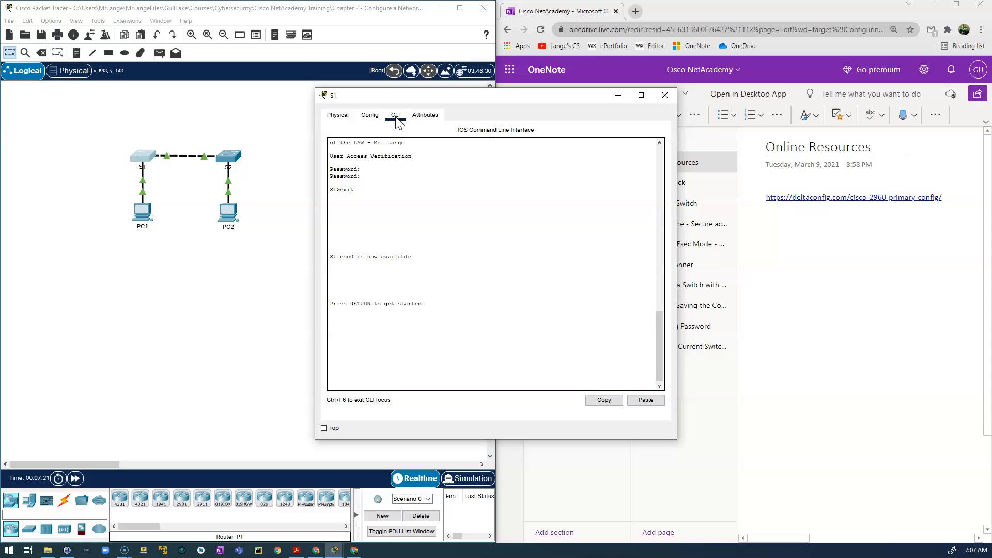
left_click(440, 311)
key("Return")
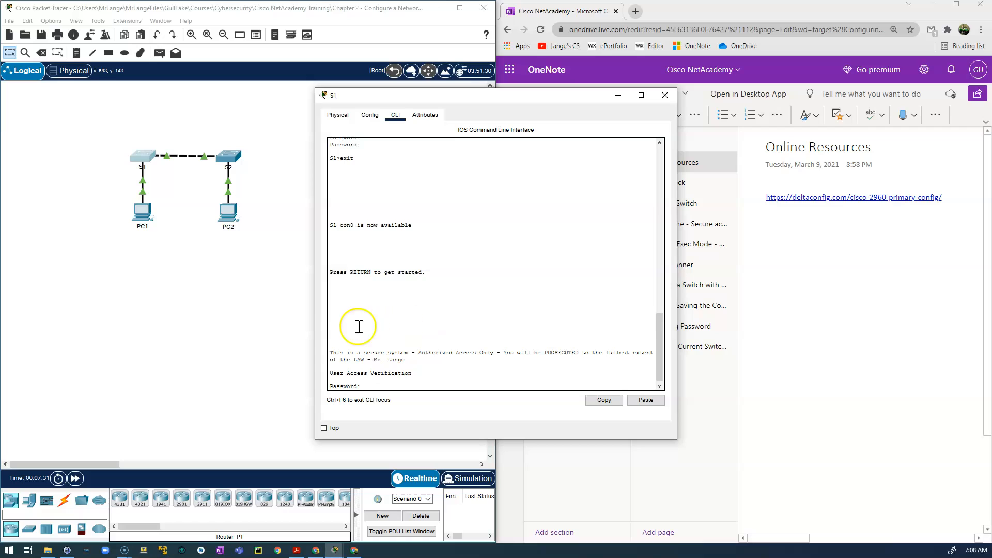
Copy the console password from KeePass and paste it at S1's fresh Password prompt.
left_click_drag(330, 352, 421, 364)
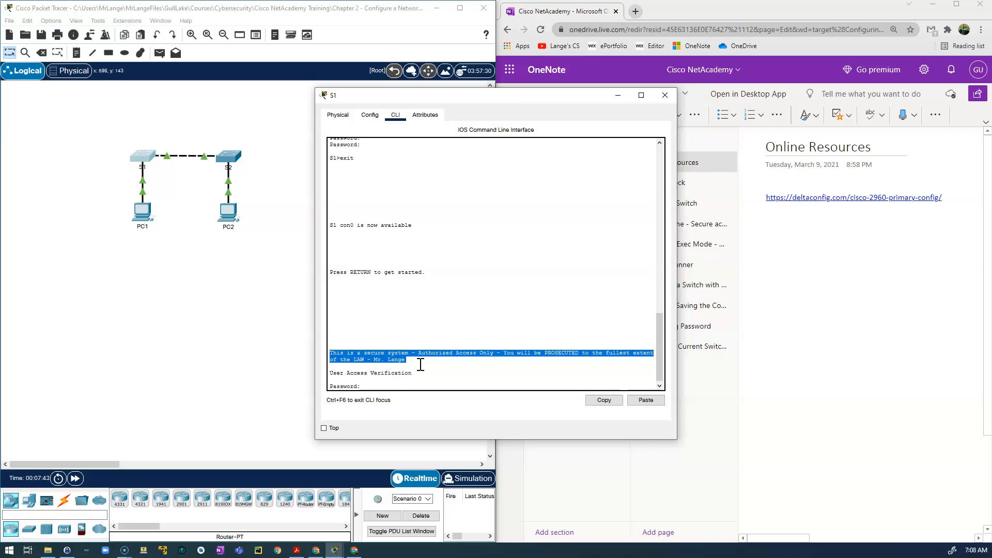
left_click(366, 387)
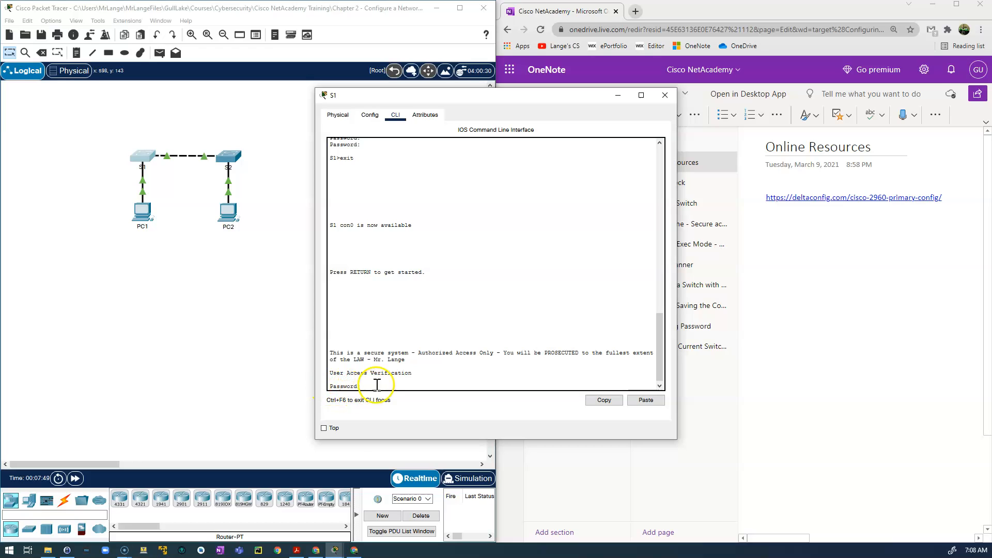
left_click_drag(0, 83, 307, 80)
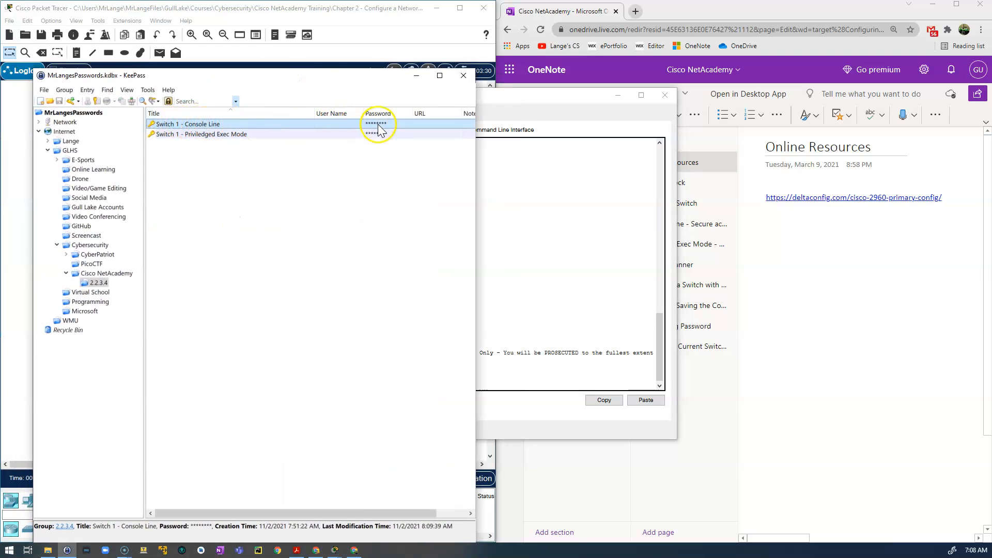
left_click_drag(382, 76, 380, 15)
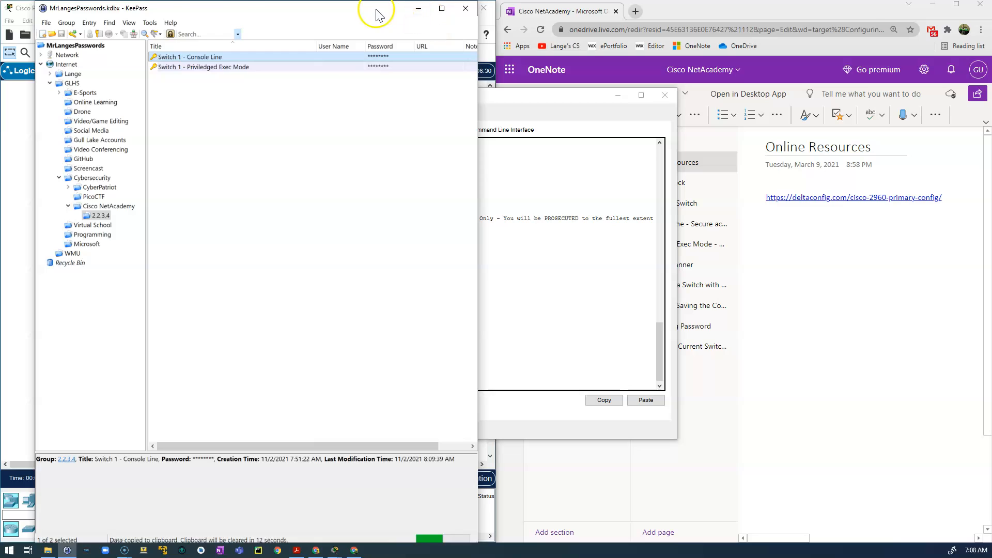
left_click(419, 8)
left_click(406, 381)
key("Return")
right_click(378, 386)
left_click(399, 401)
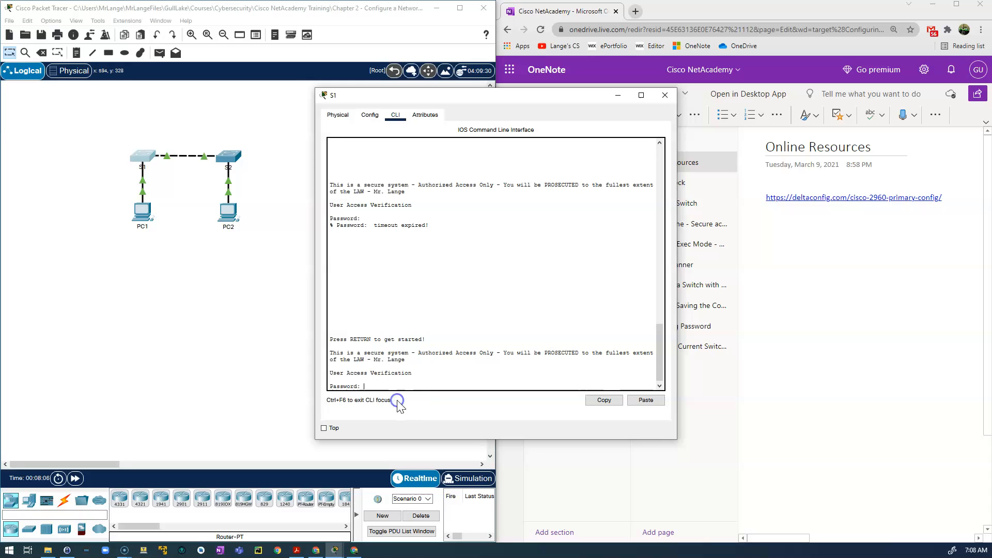
Submit the console password to log in to S1, then request privileged mode.
left_click(476, 384)
key("Return")
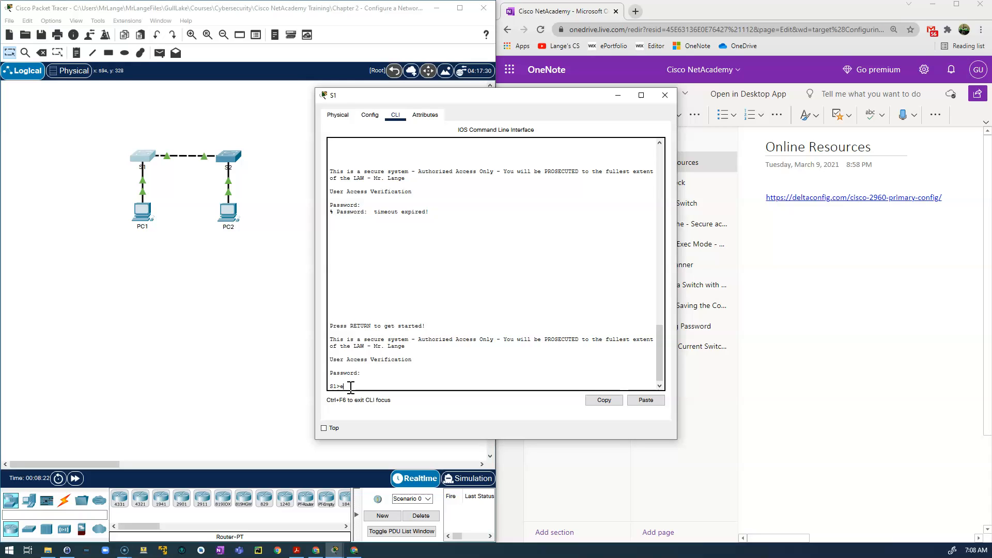
key("Return")
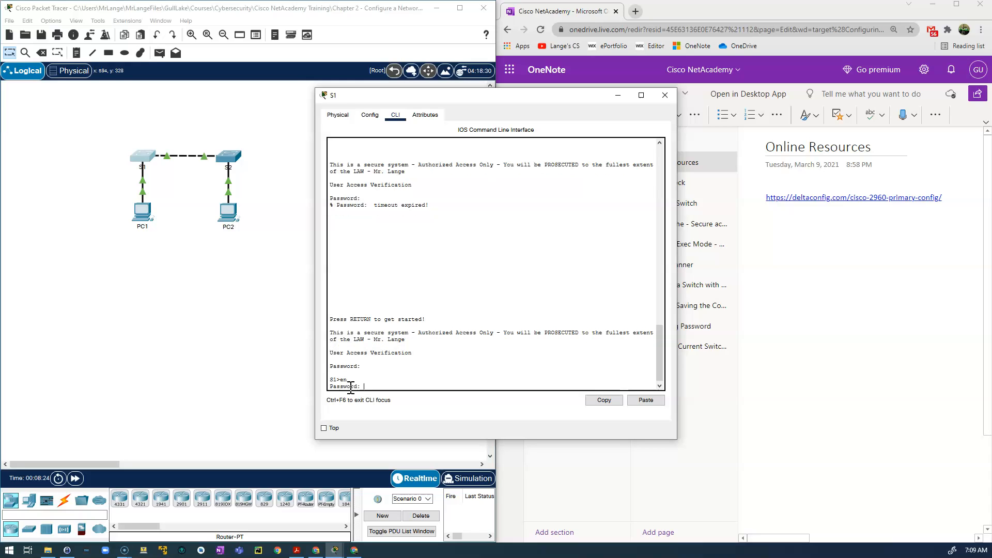
Paste the Privileged Exec password from KeePass to reach S1#, then move the window left.
left_click_drag(0, 150, 241, 128)
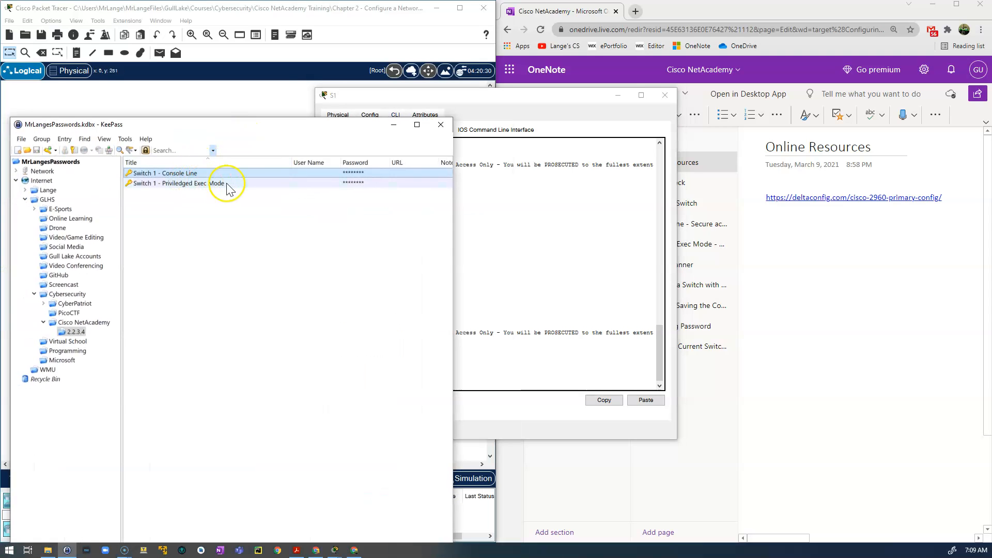
left_click(353, 183)
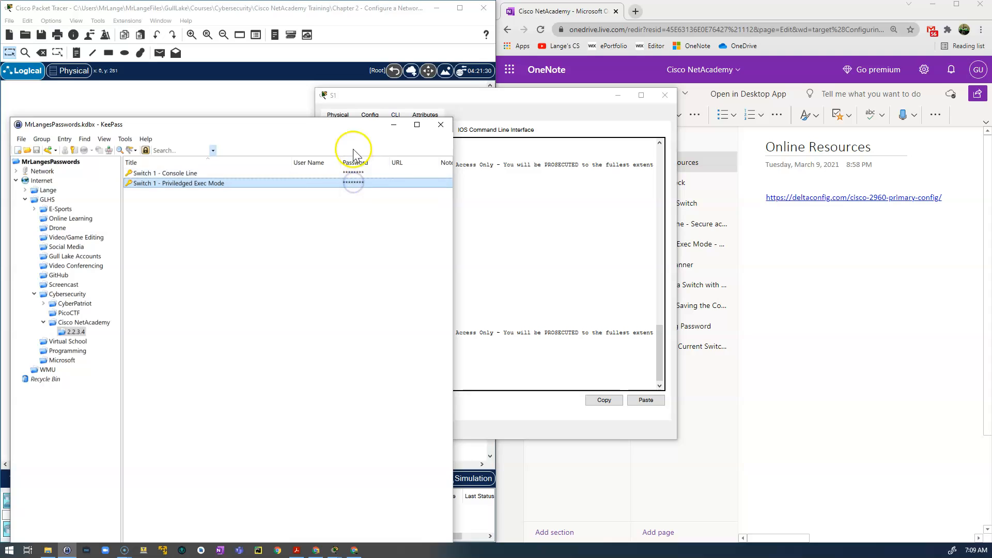
left_click_drag(355, 126, 0, 125)
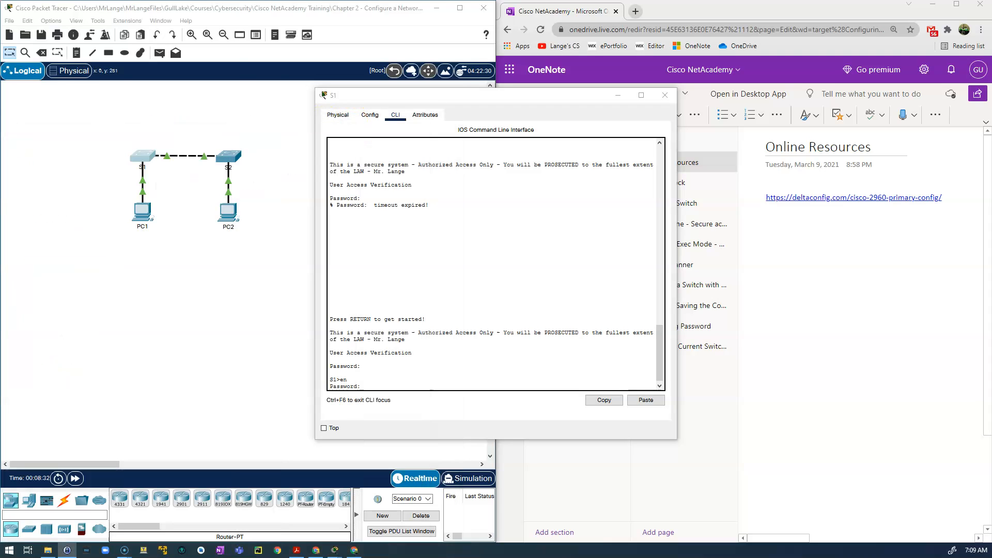
right_click(370, 386)
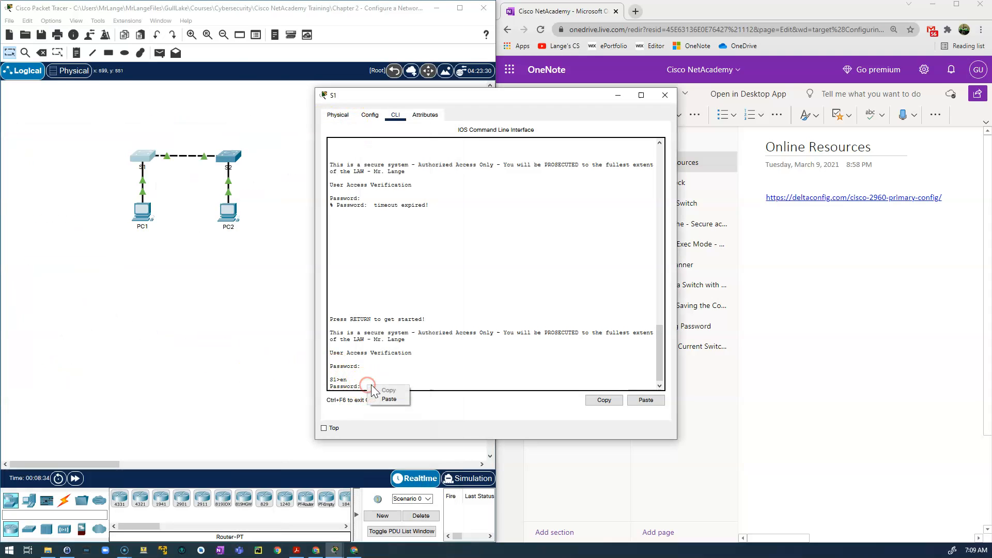
left_click(389, 399)
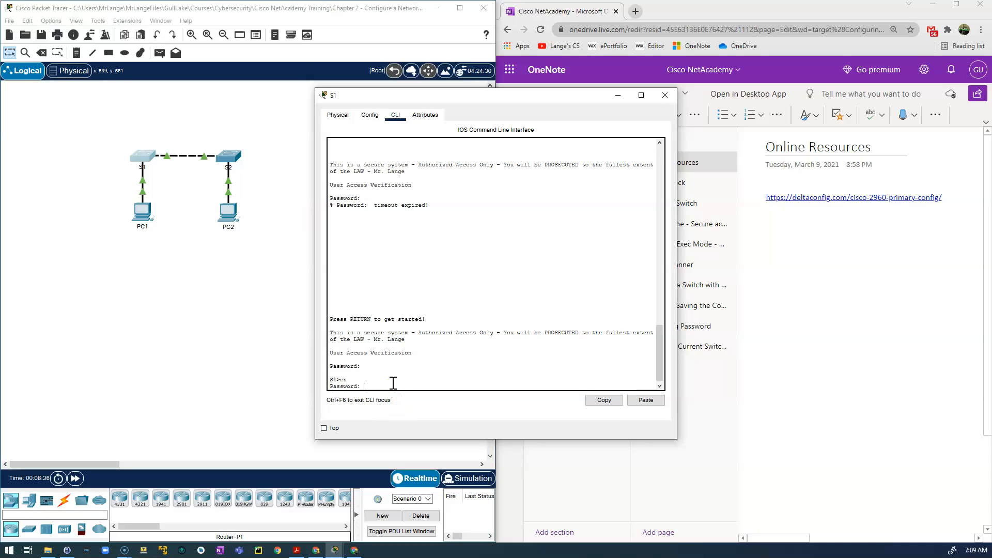
key("Return")
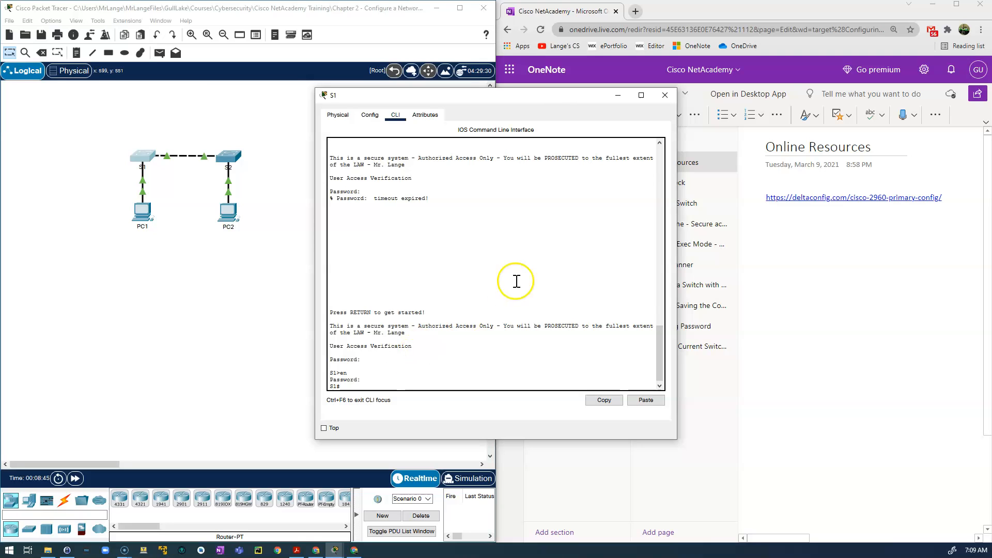
left_click_drag(556, 98, 350, 67)
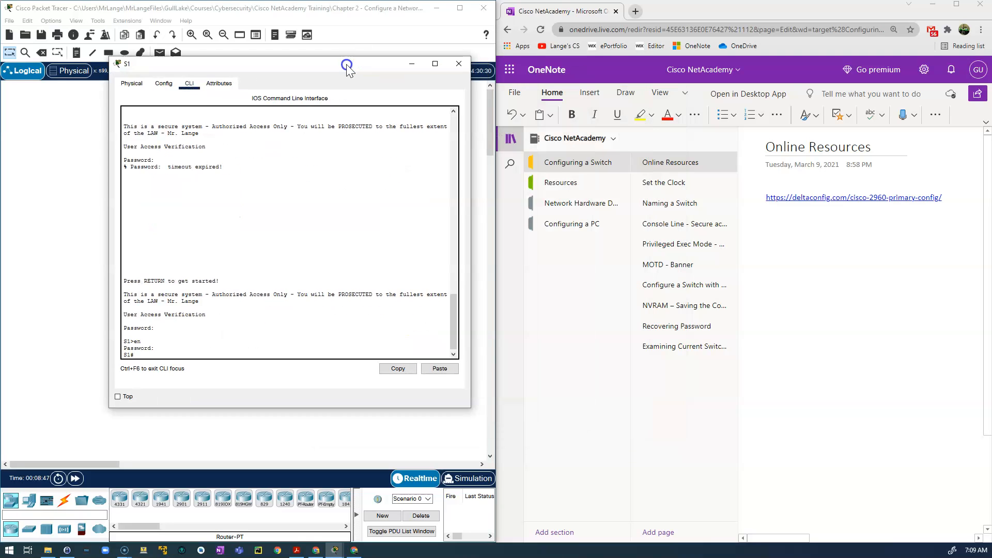
Open the Set the Clock notes, then run show clock and show running-config on S1.
left_click(674, 185)
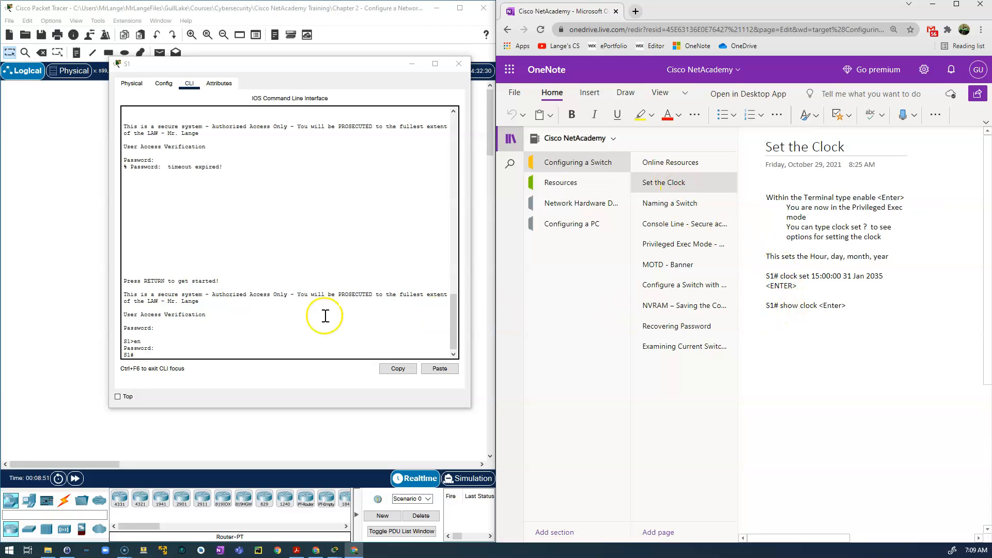
left_click(156, 355)
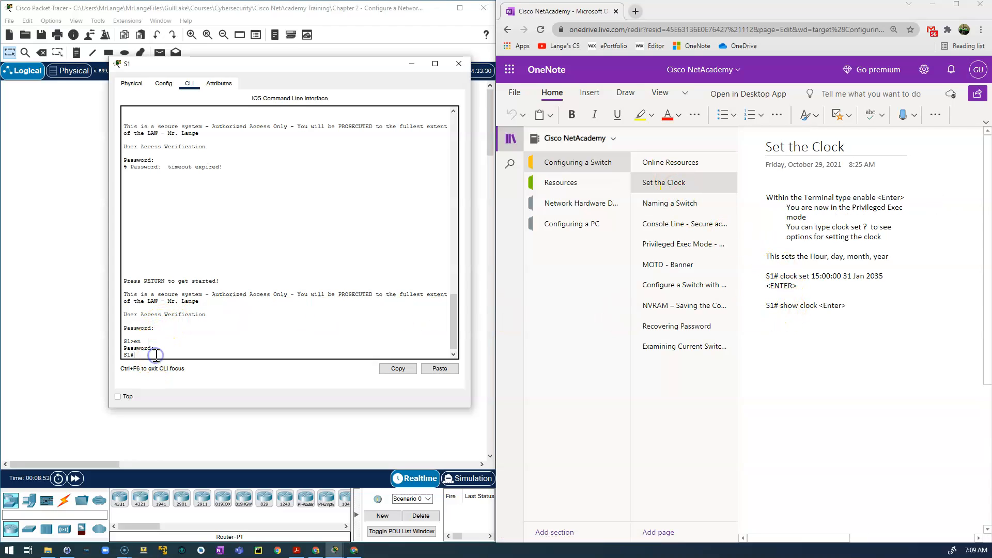
type("show")
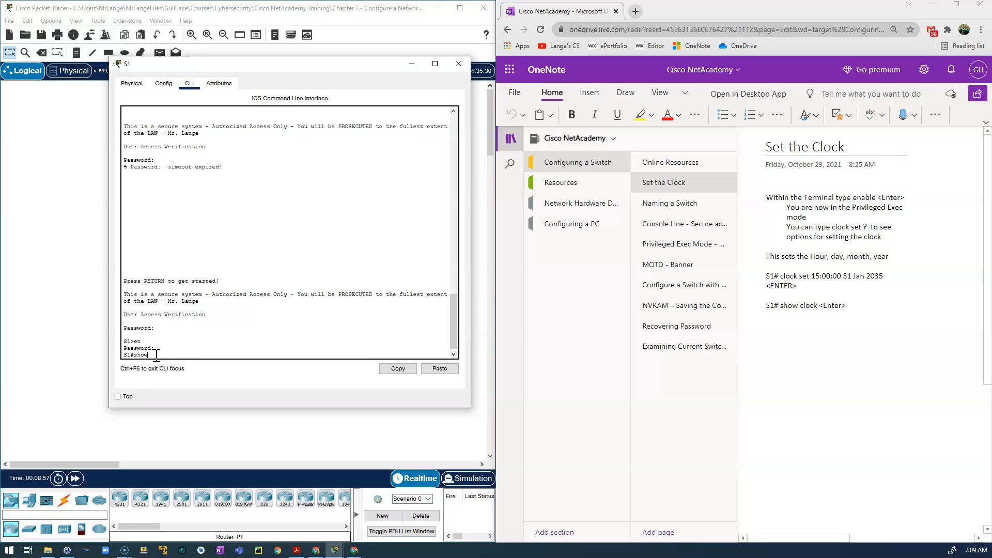
type(" clock")
key("Return")
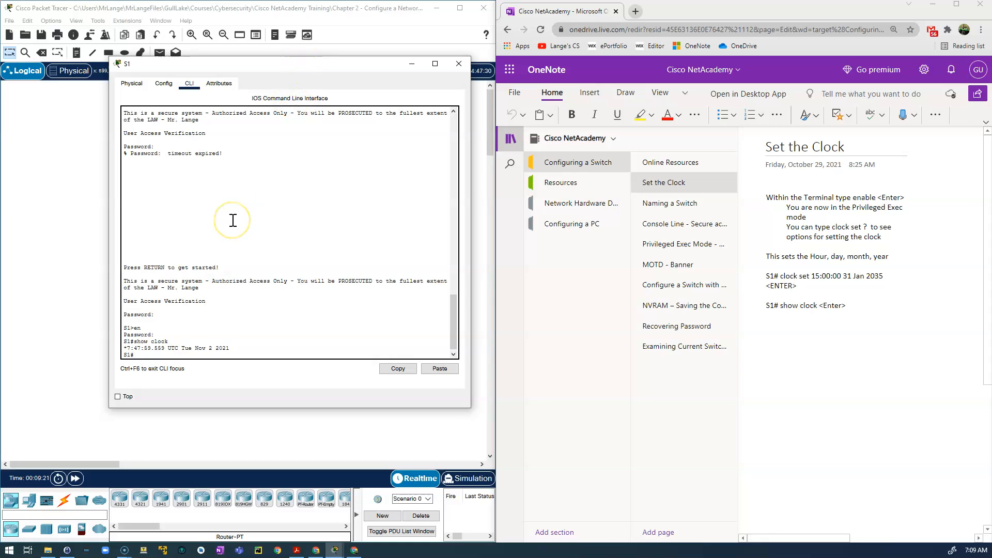
type("show running-config")
key("Return")
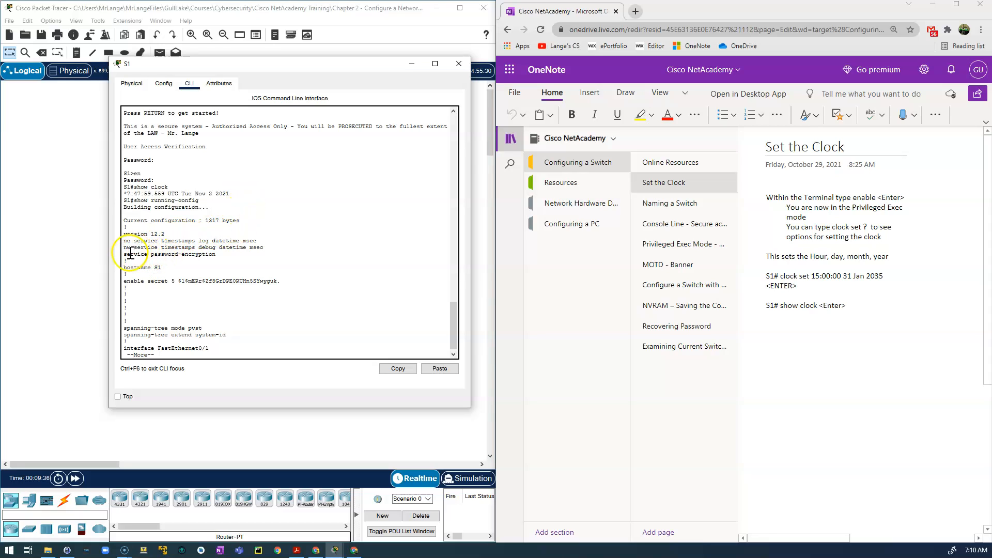
Page through S1's configuration, noting service password-encryption and the encrypted enable secret.
left_click_drag(125, 254, 220, 254)
left_click_drag(178, 281, 282, 283)
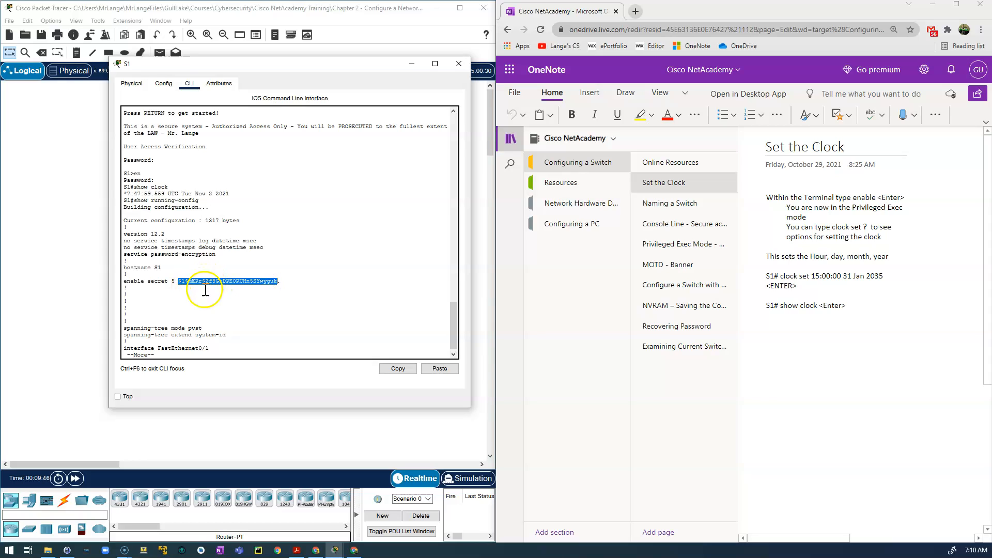
left_click(205, 328)
key("space")
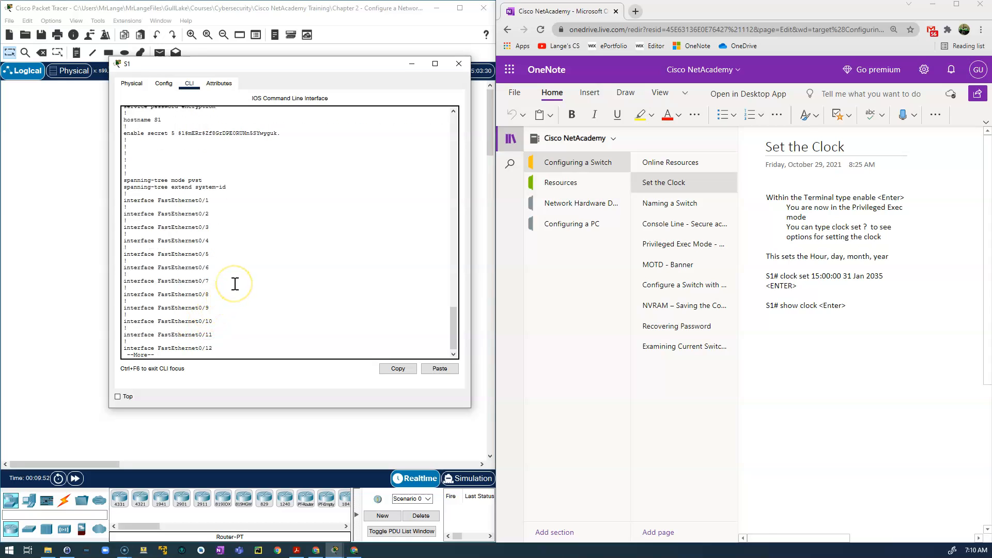
key("space")
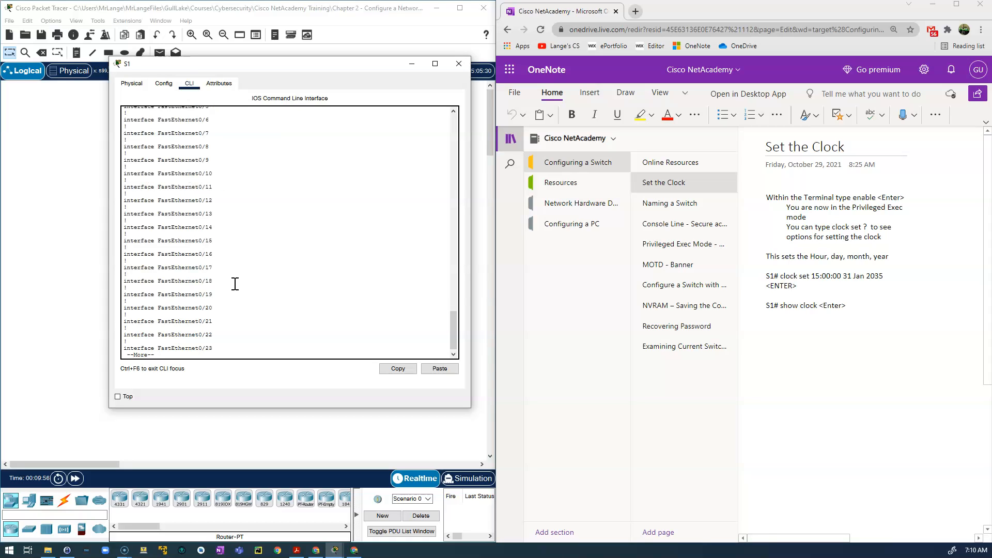
key("space")
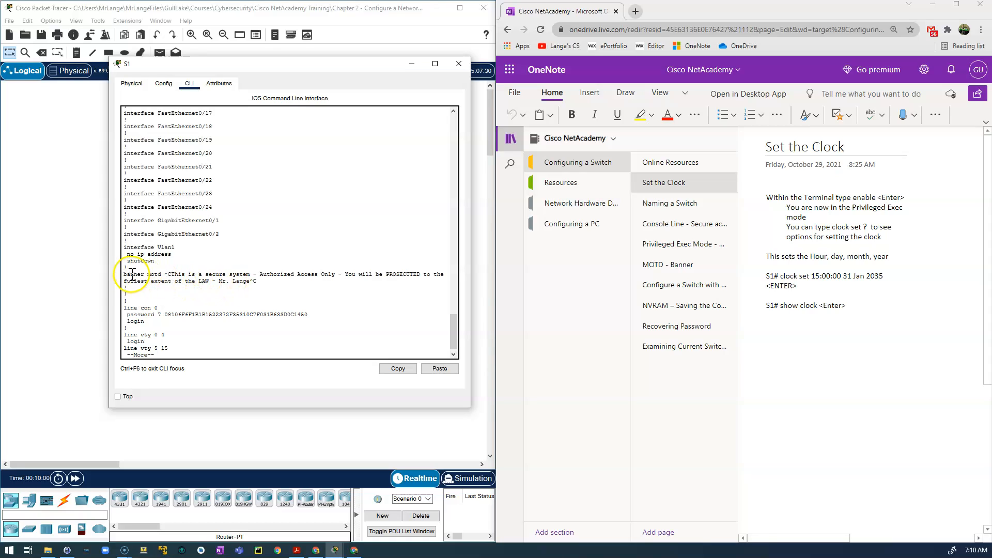
Review S1's banner and encrypted console password, finish the listing, and close S1's window.
left_click_drag(126, 274, 271, 281)
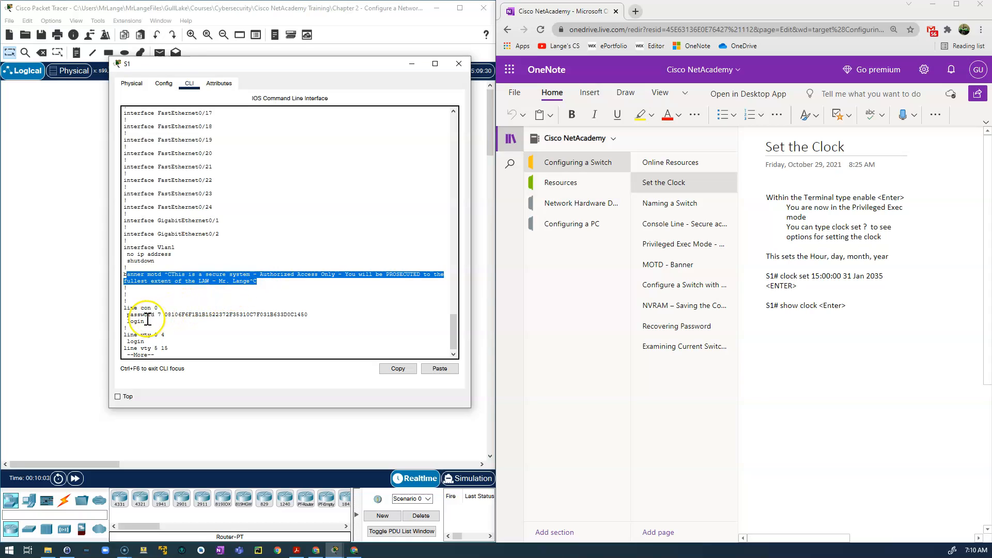
left_click_drag(164, 315, 325, 314)
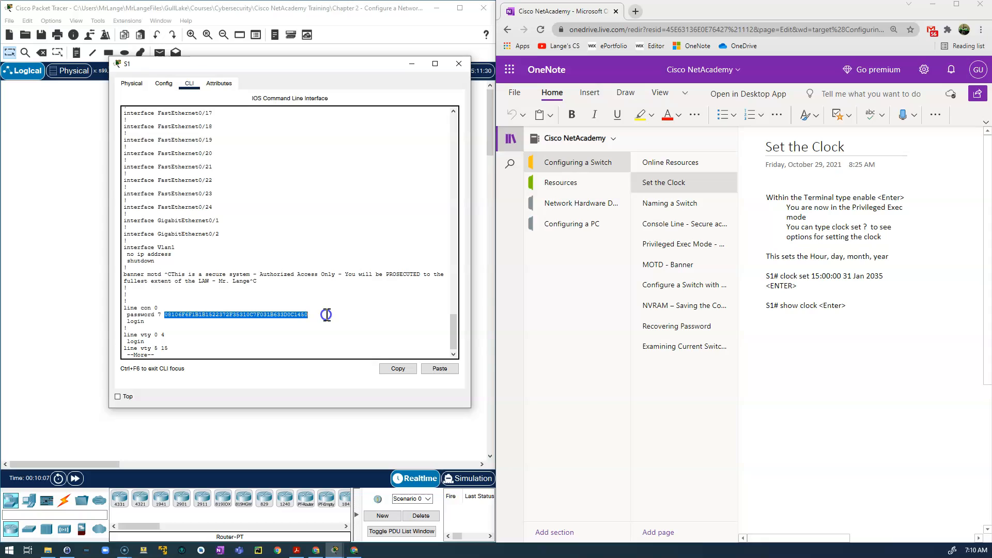
key("space")
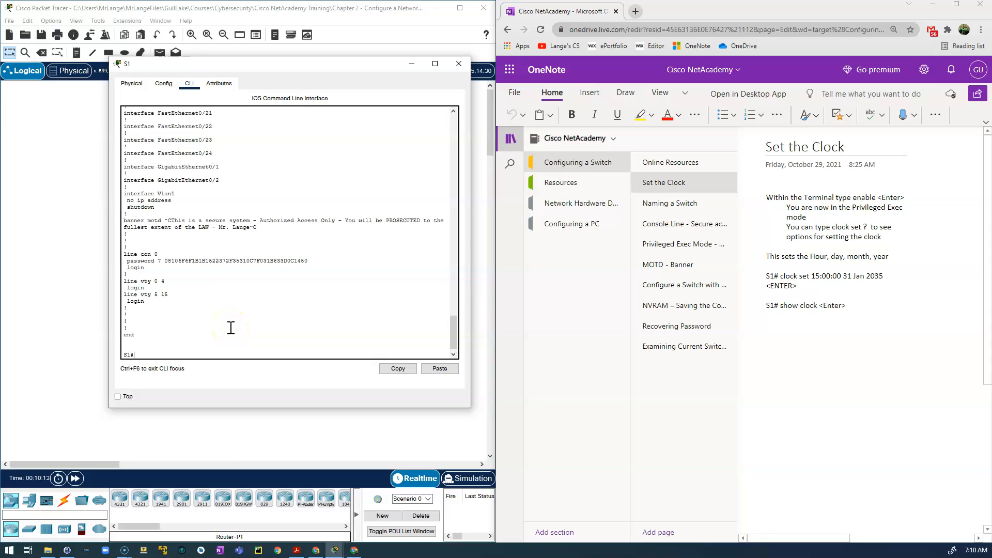
left_click(343, 68)
left_click(459, 66)
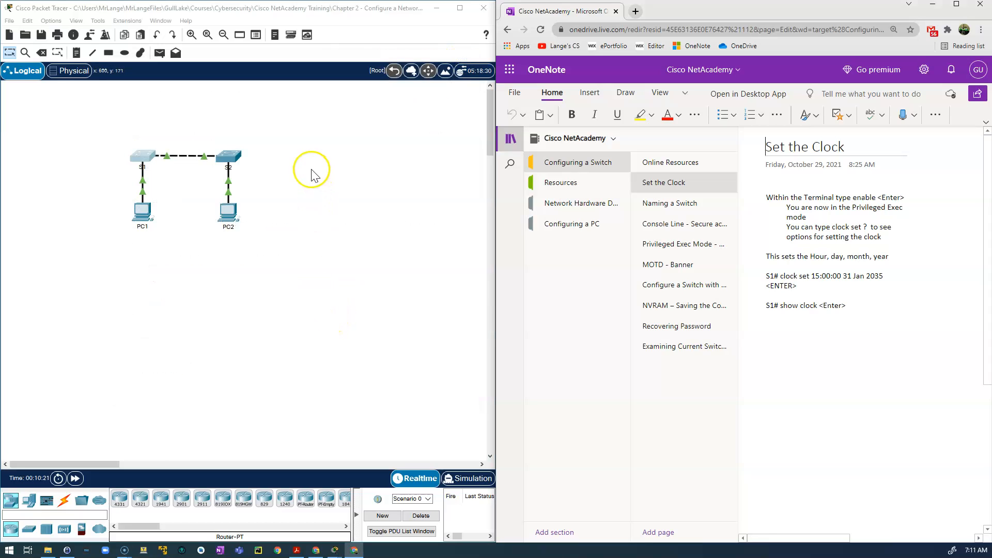
Open S2's CLI tab, bring up the Switch> prompt, and move the window aside.
left_click(228, 164)
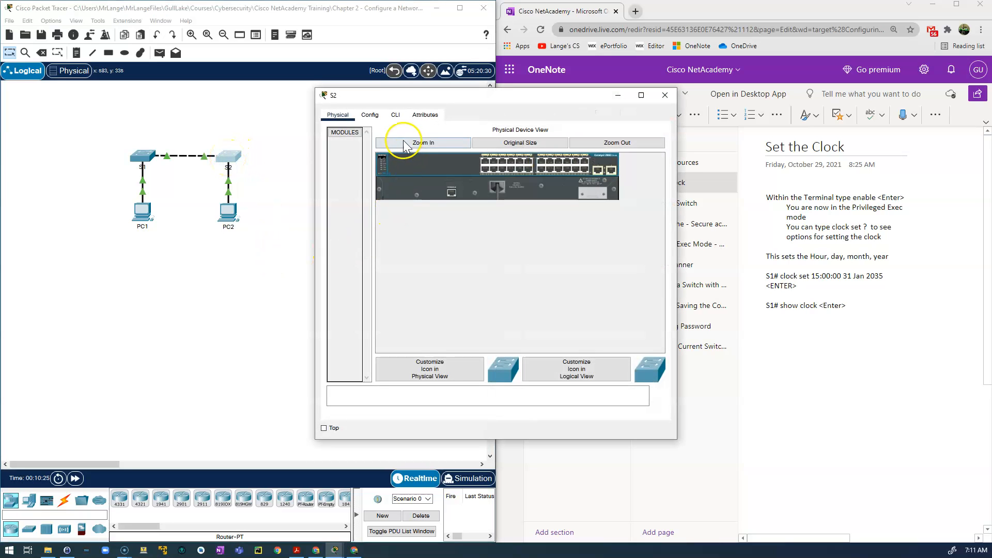
left_click(396, 115)
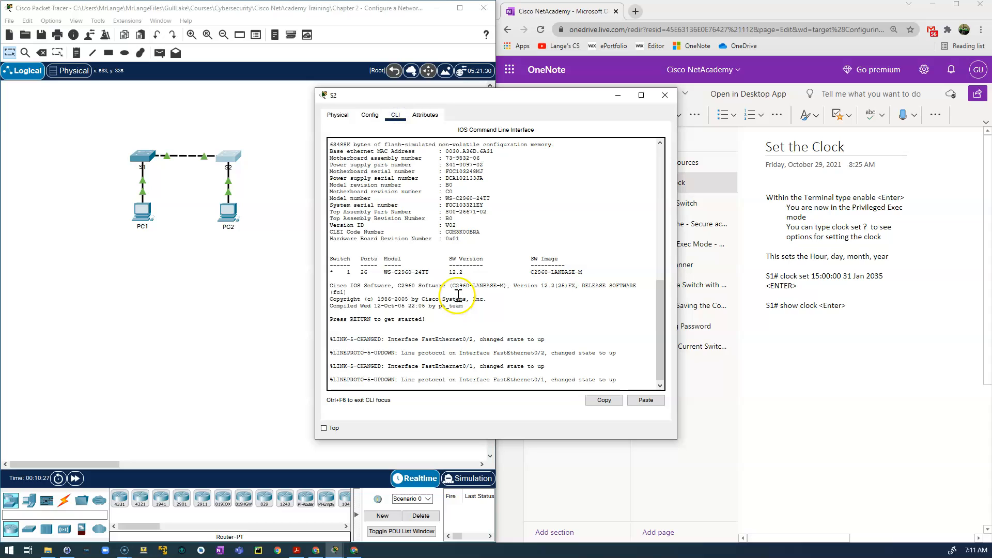
left_click(644, 402)
left_click(579, 332)
left_click(616, 359)
key("Return")
key("Return")
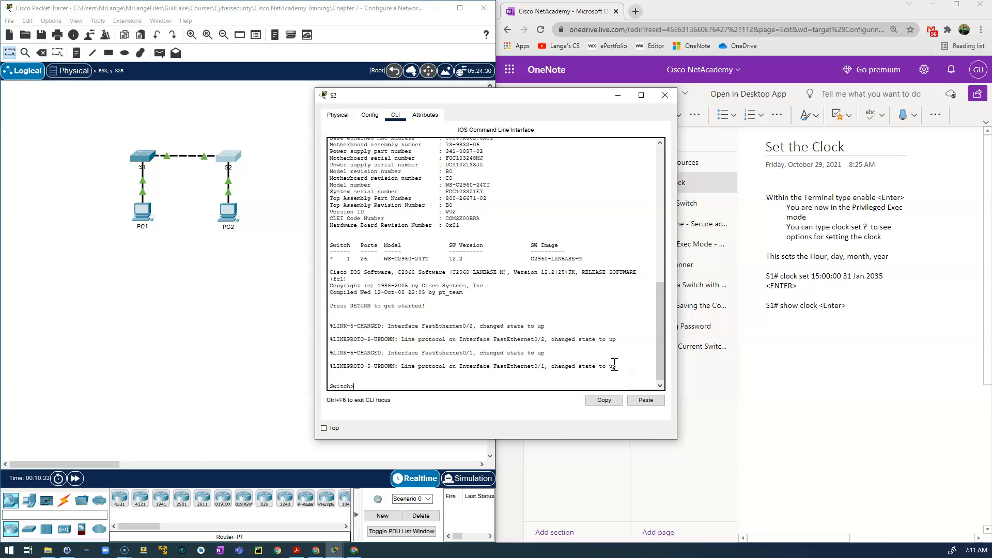
left_click(423, 366)
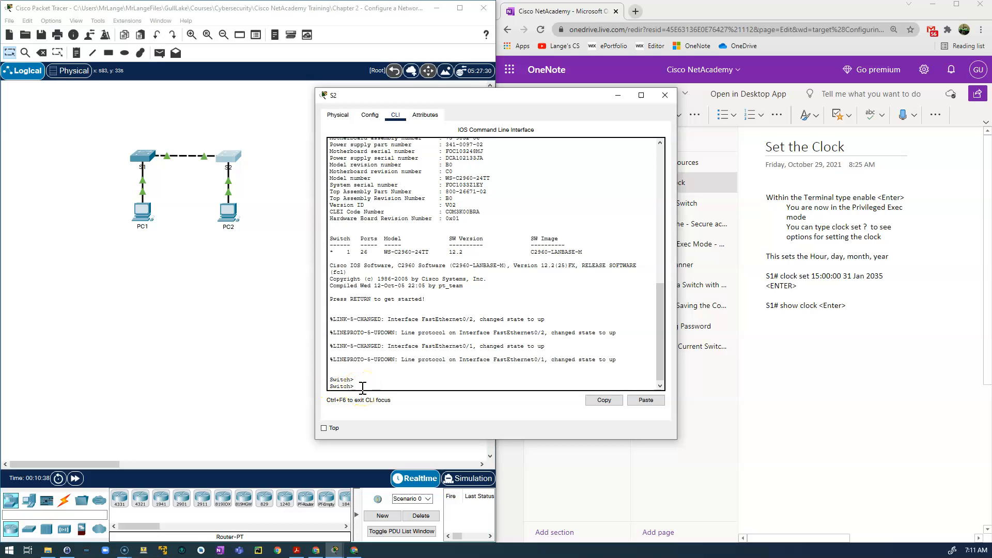
left_click_drag(473, 95, 295, 41)
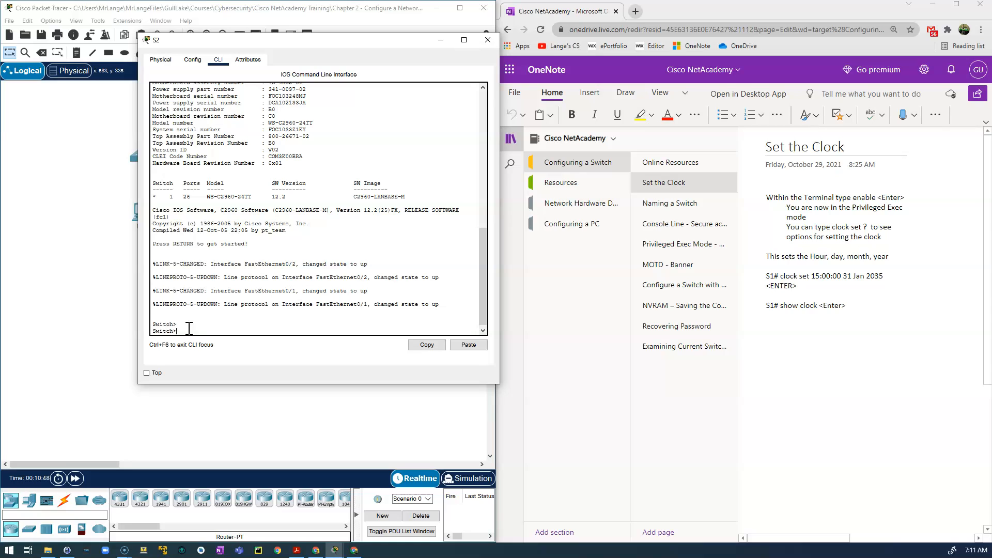
Enter privileged mode with en and set the clock to 7:11:00 3 Nov 2021.
type("en")
key("Return")
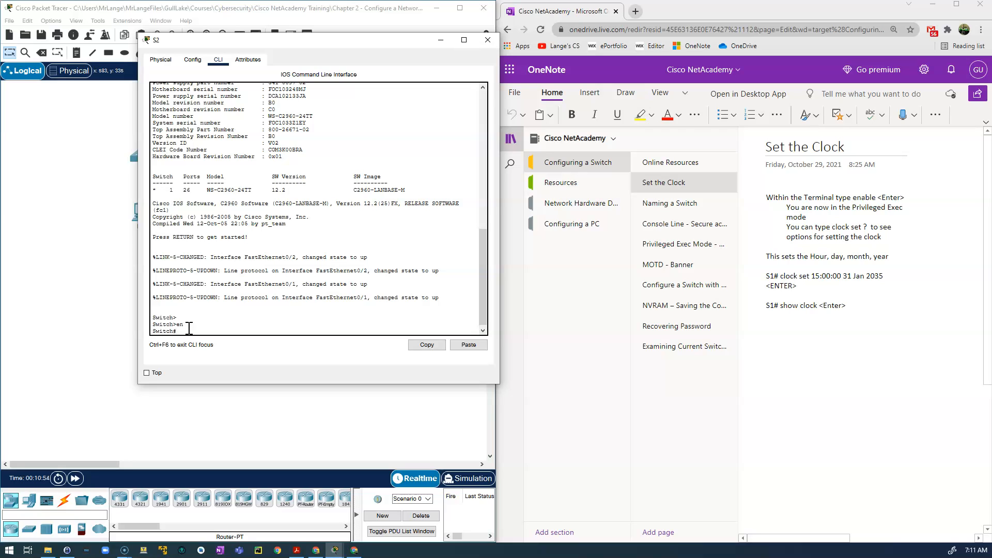
type("clock set 7:11:00 3 N")
type("ov 2021")
key("Return")
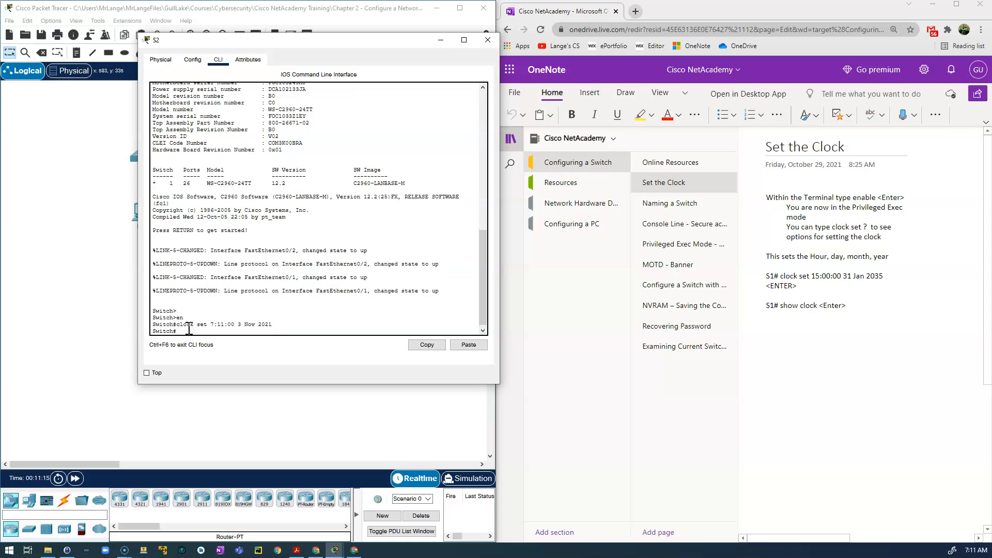
Verify with show clock that S2 reads 7:11 UTC Wed Nov 3 2021.
type("show")
key("BackSpace")
key("BackSpace")
type("lock")
key("Return")
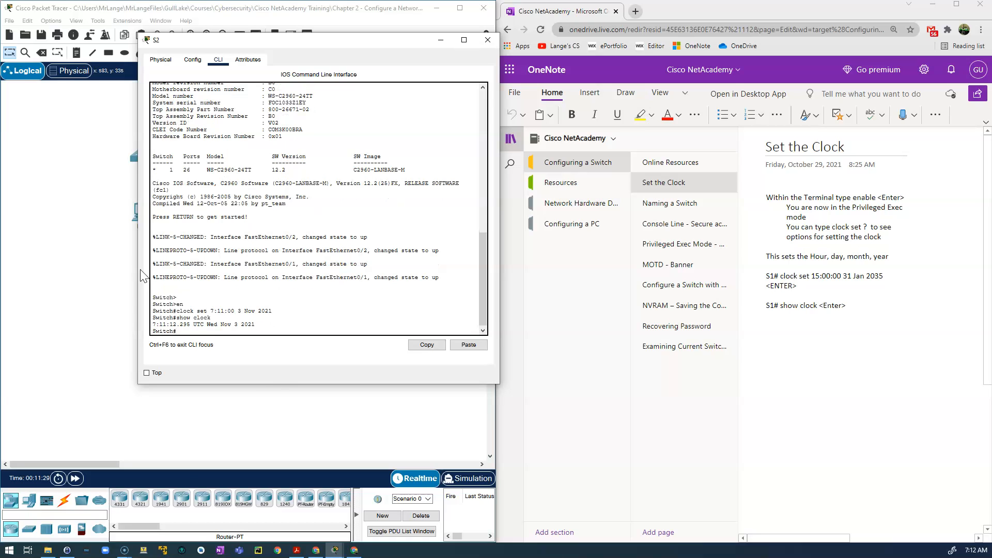
double_click(244, 325)
left_click_drag(245, 324, 151, 325)
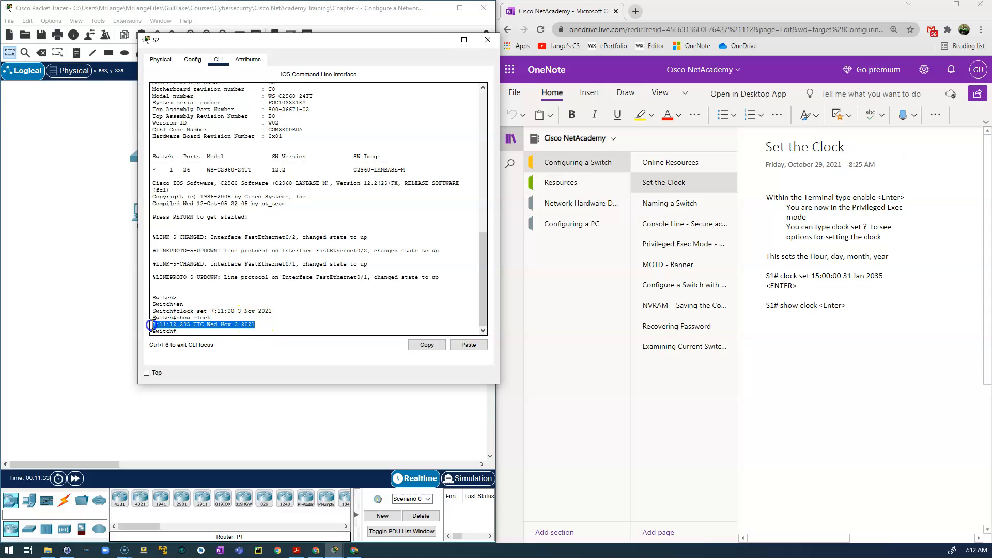
left_click(186, 329)
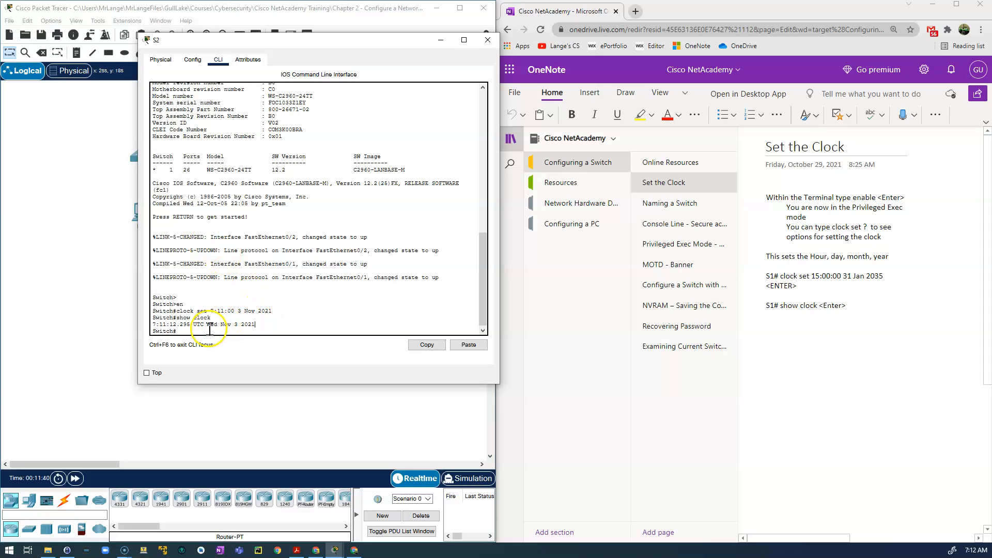
key("alt+Tab")
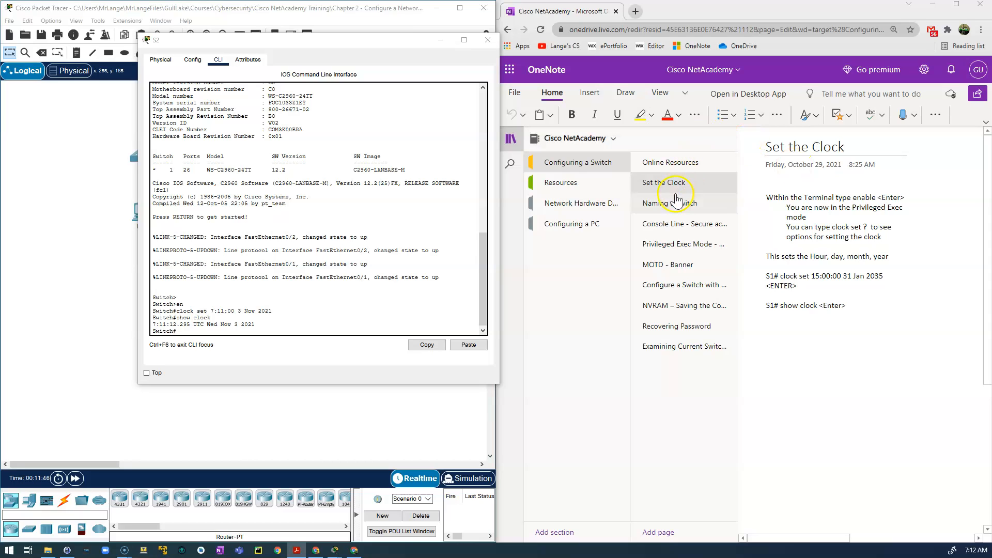
Open the Naming a Switch page in OneNote and return to the S2 command line.
left_click(664, 206)
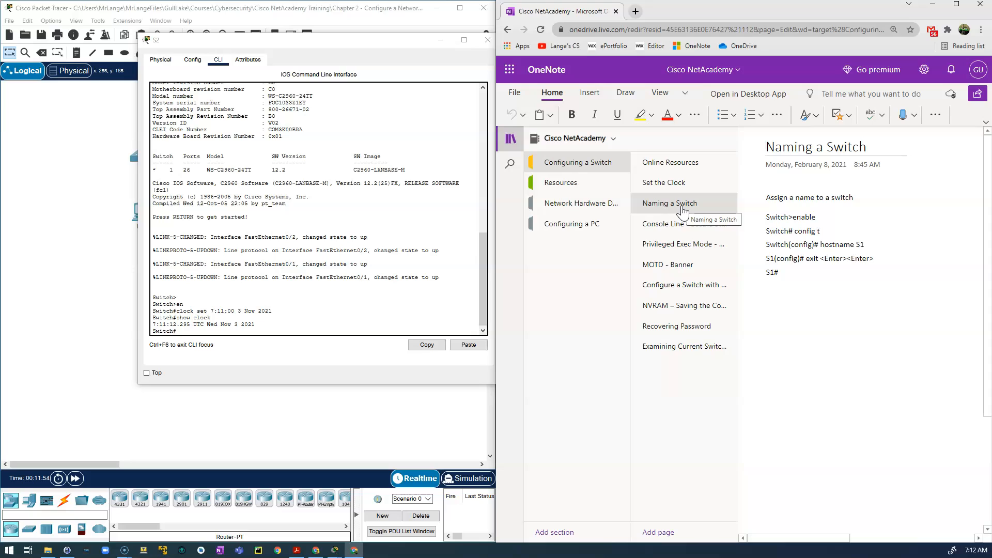
left_click(199, 331)
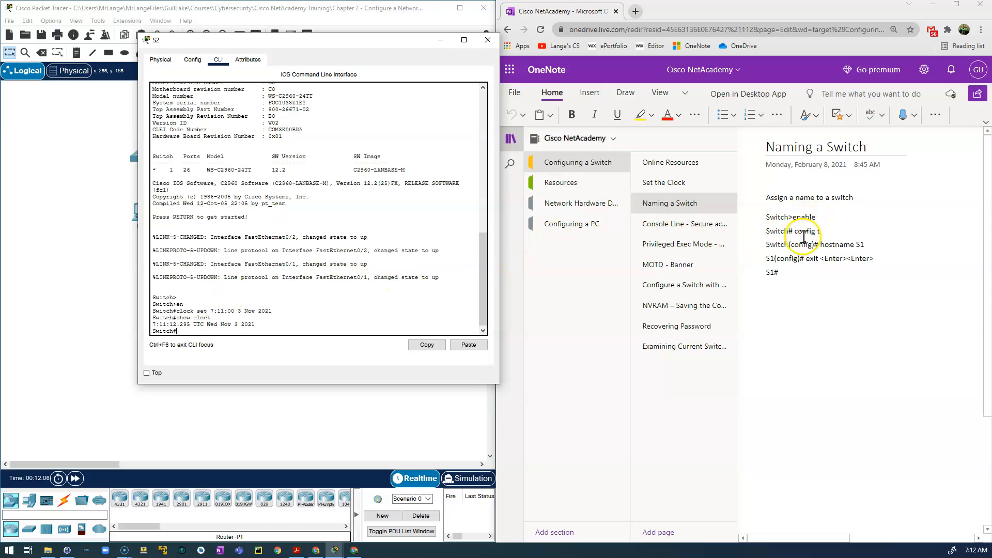
left_click(203, 331)
Enter global configuration mode with config t after a mistyped first attempt.
type("congif")
key("BackSpace")
type("g t")
key("Return")
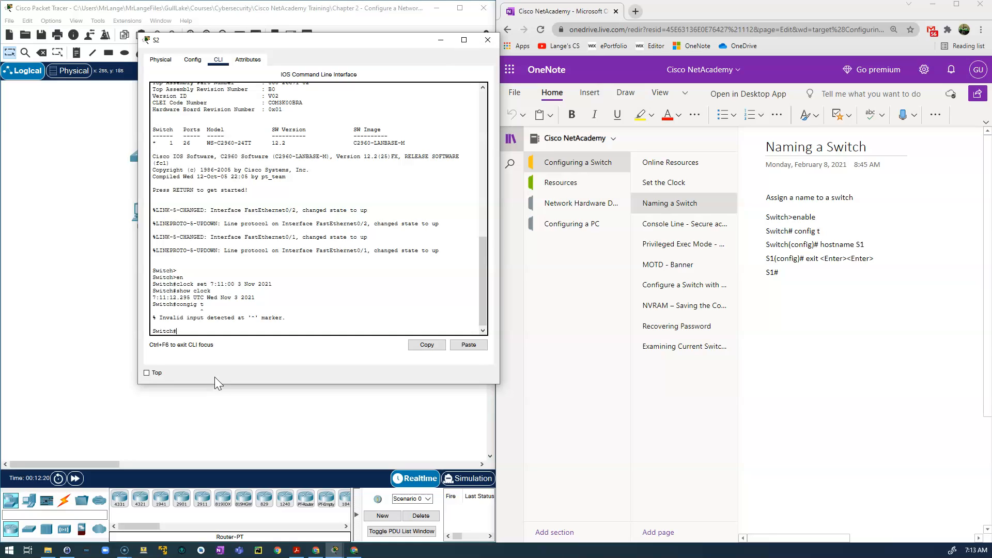
type("config t")
key("Return")
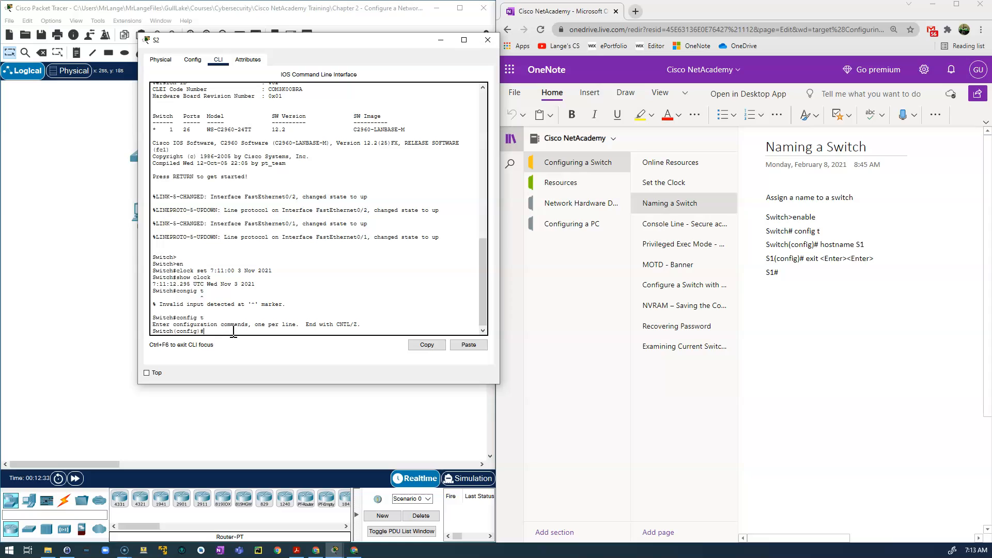
Rename the switch with hostname S2, giving the S2(config)# prompt.
type("tname S2")
key("Return")
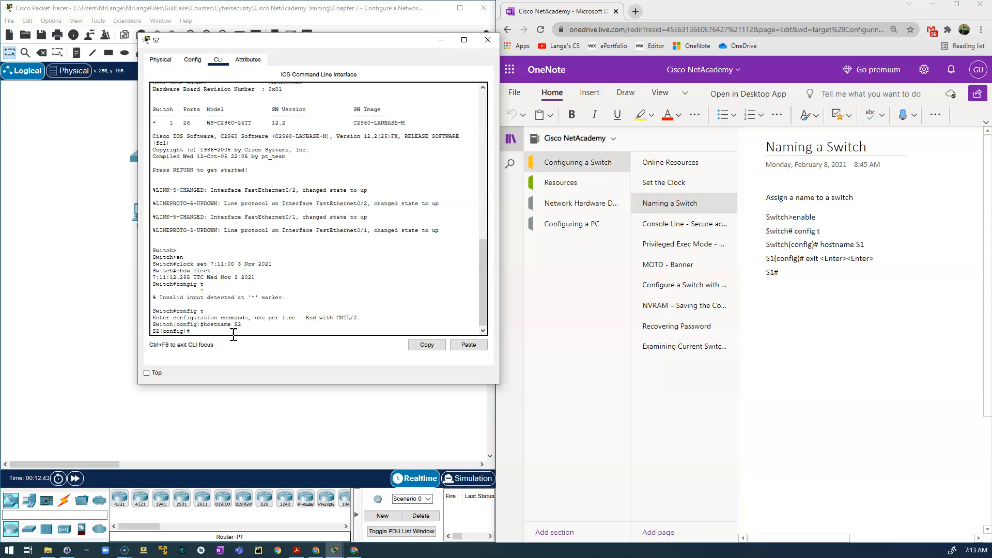
double_click(156, 331)
key("alt+Tab")
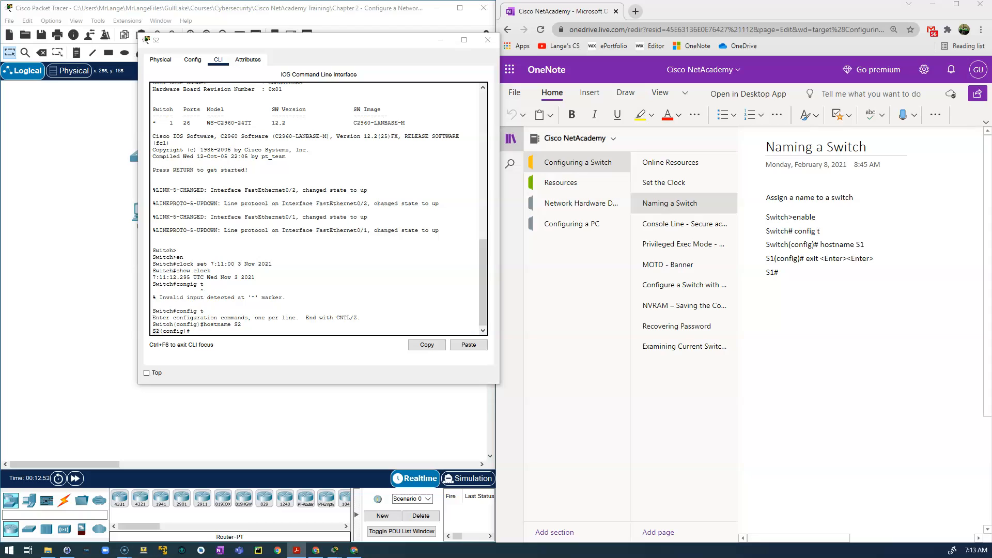
left_click(201, 333)
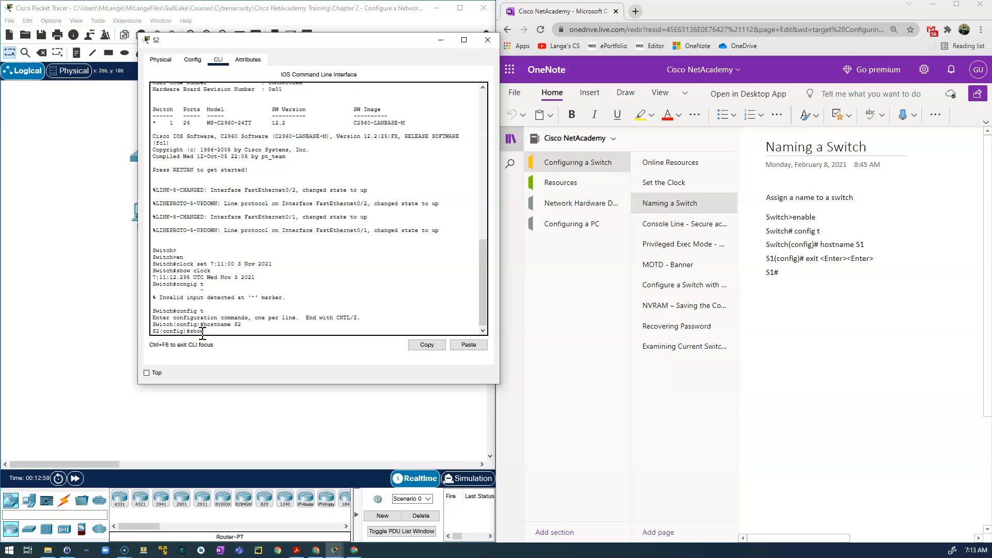
Try show running-config from configuration mode, which the switch rejects.
type("show running config")
key("Return")
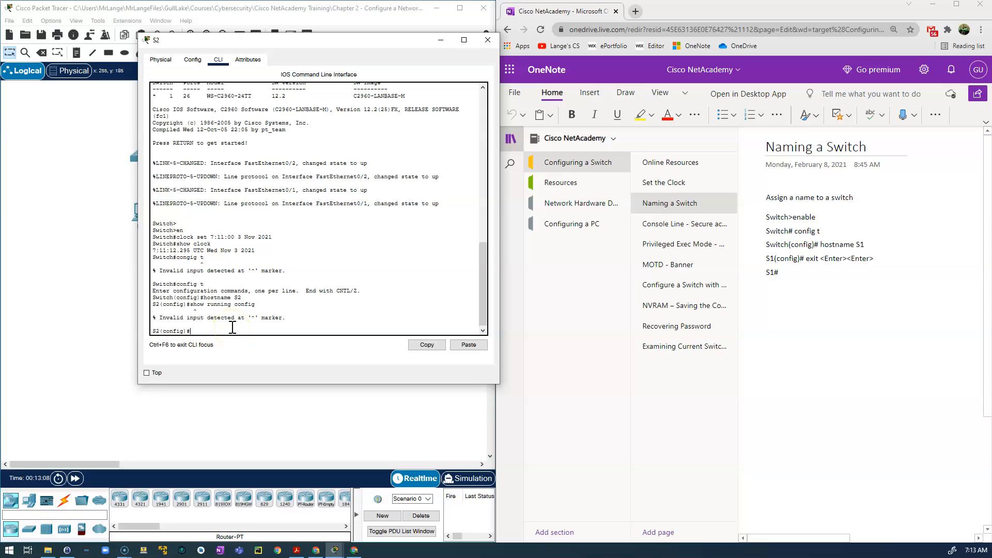
type("show running-config")
key("Return")
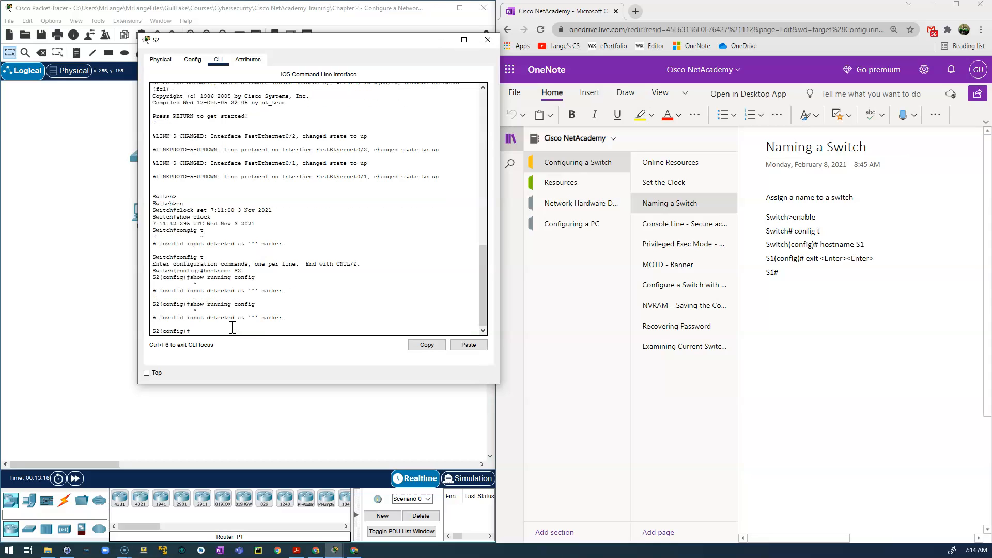
Open the notes page on configuring a switch's IP address and return to S2's command line.
left_click(243, 324)
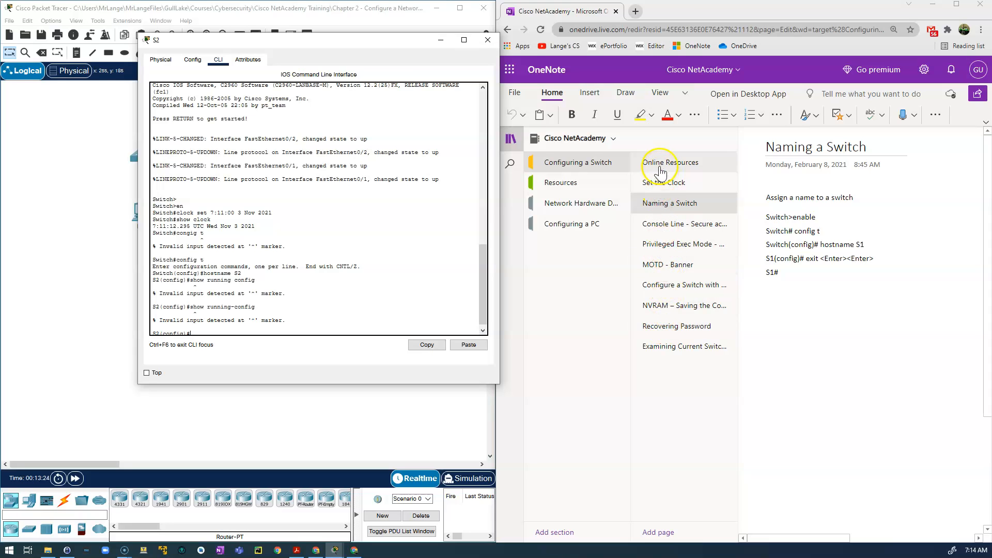
left_click(675, 286)
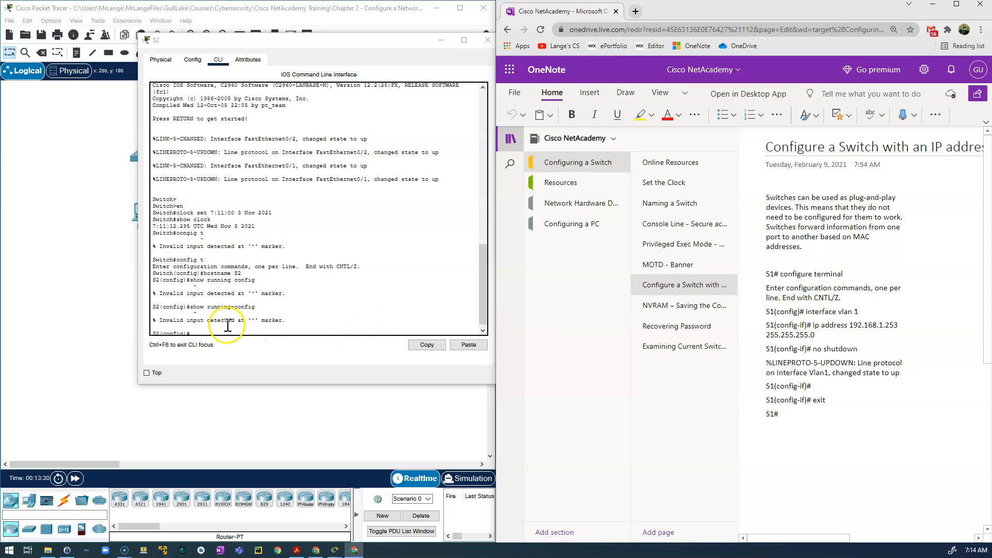
left_click(164, 307)
left_click_drag(163, 307, 185, 306)
left_click(213, 328)
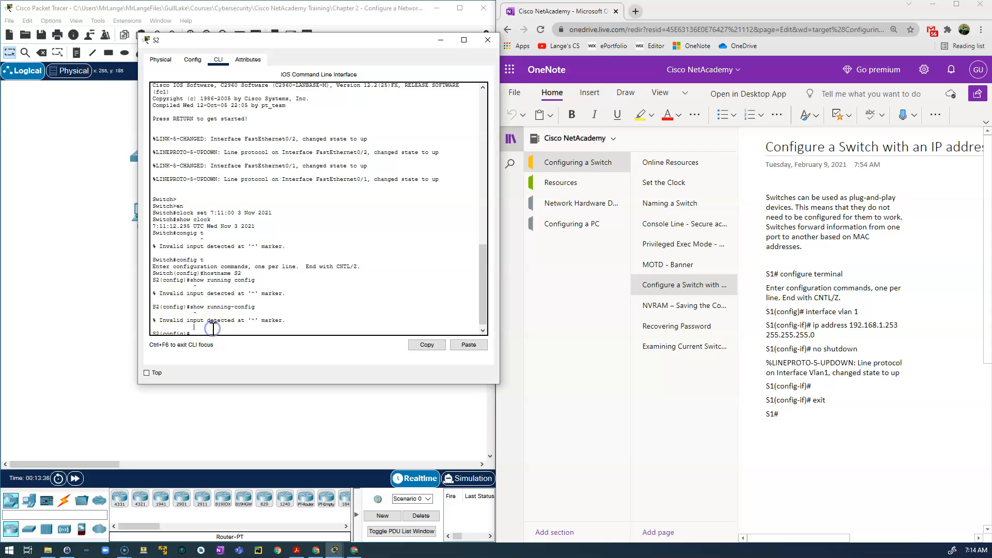
Exit to the S2# prompt, then recall an earlier command and trim it back to show.
key("Return")
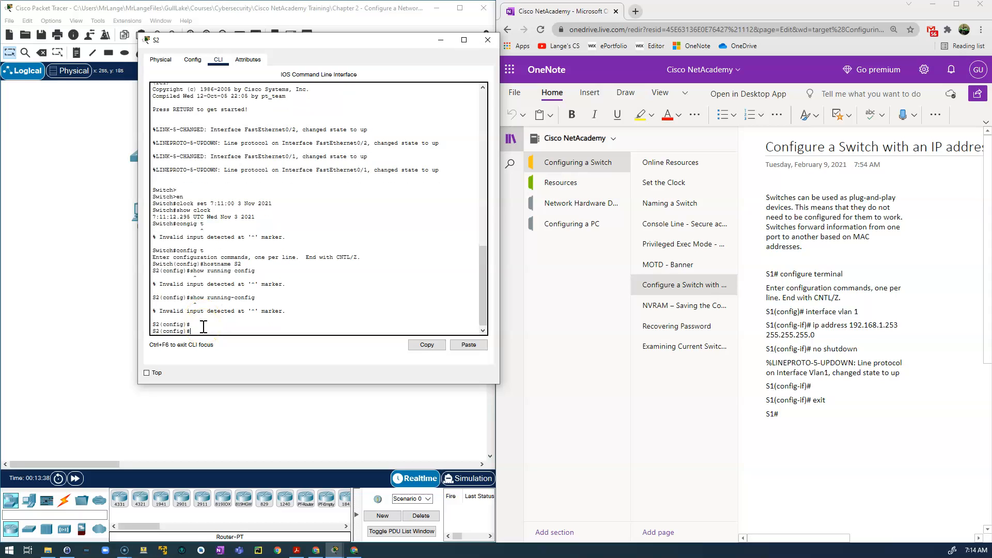
type("exit")
key("Return")
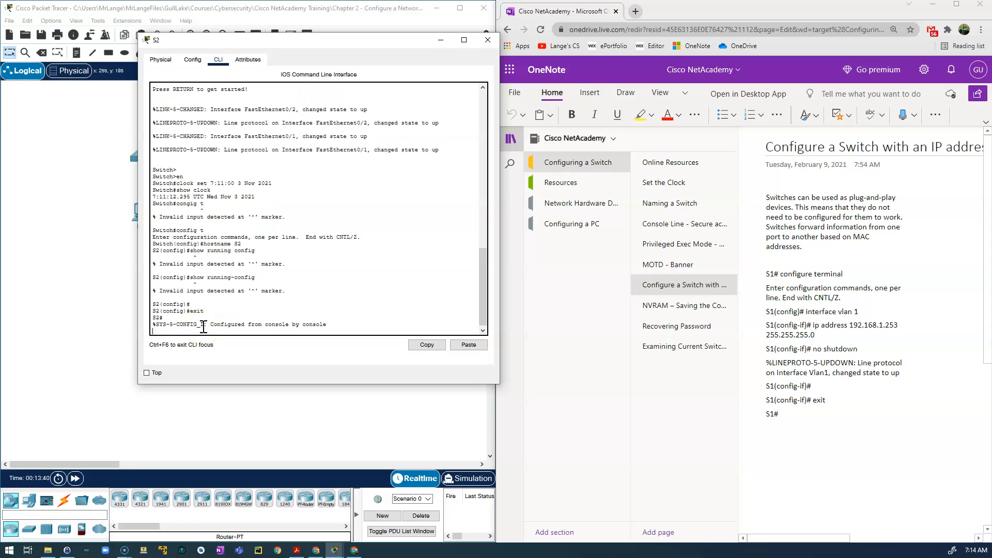
key("Return")
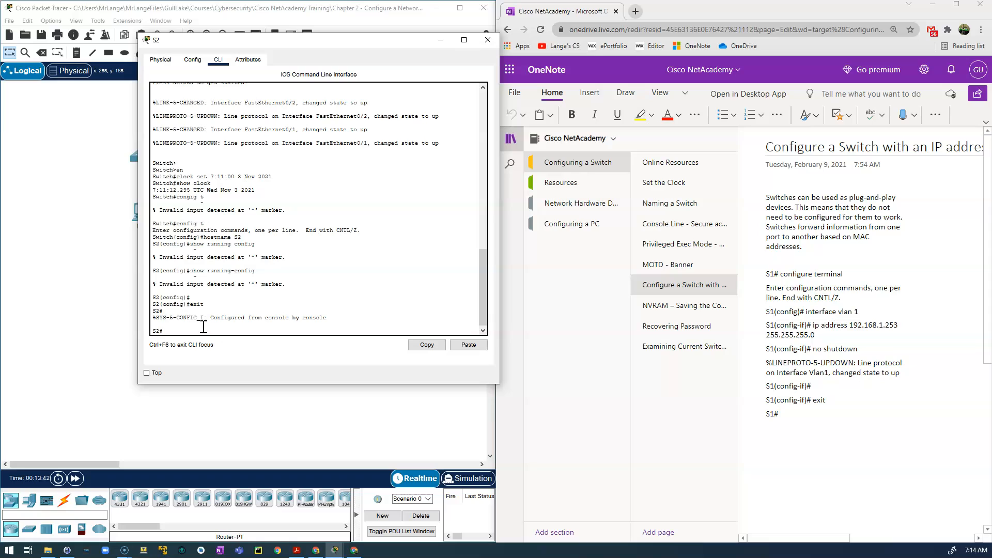
type("config t")
key("Up")
key("BackSpace")
key("BackSpace")
Run show running-config on S2 and page to the end, confirming hostname S2.
type("running-config")
key("Return")
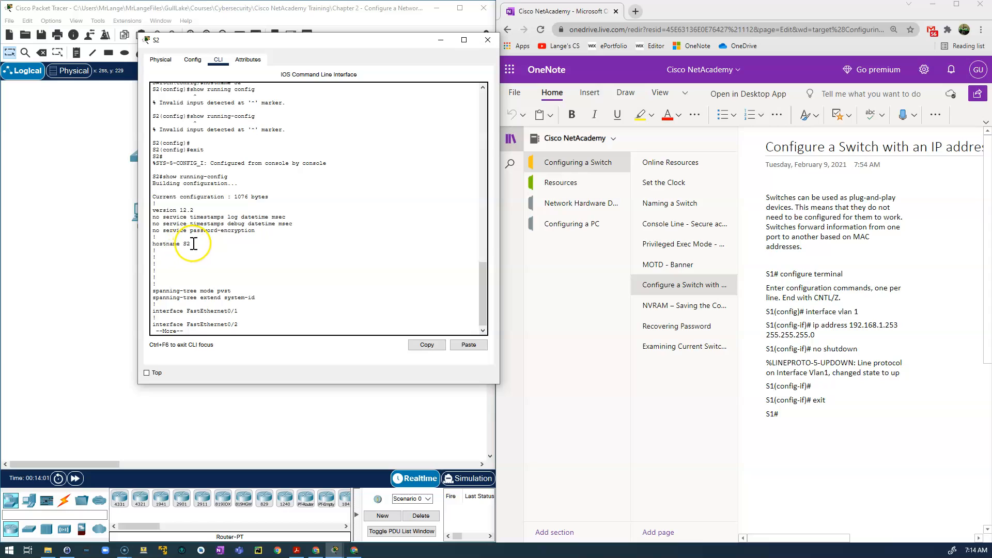
key("space")
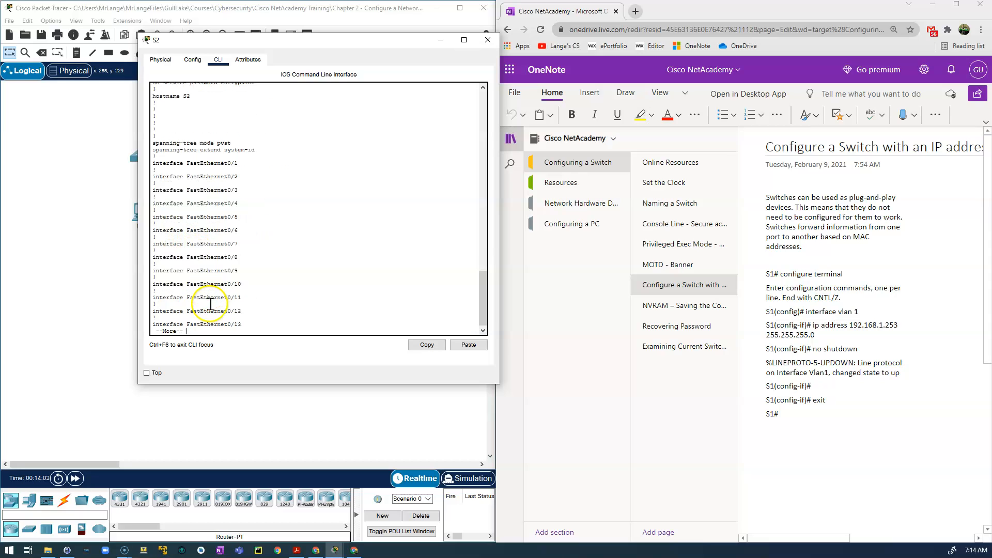
key("space")
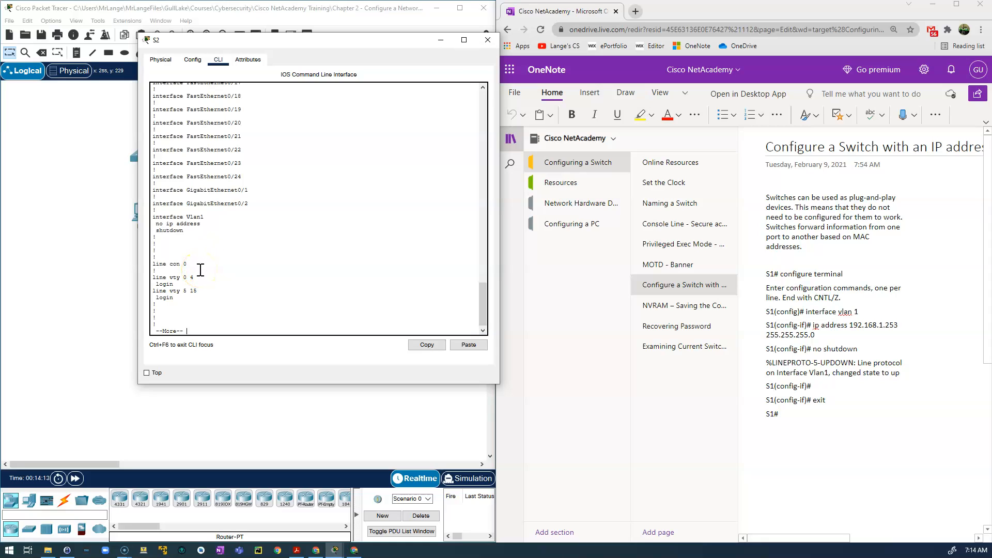
key("space")
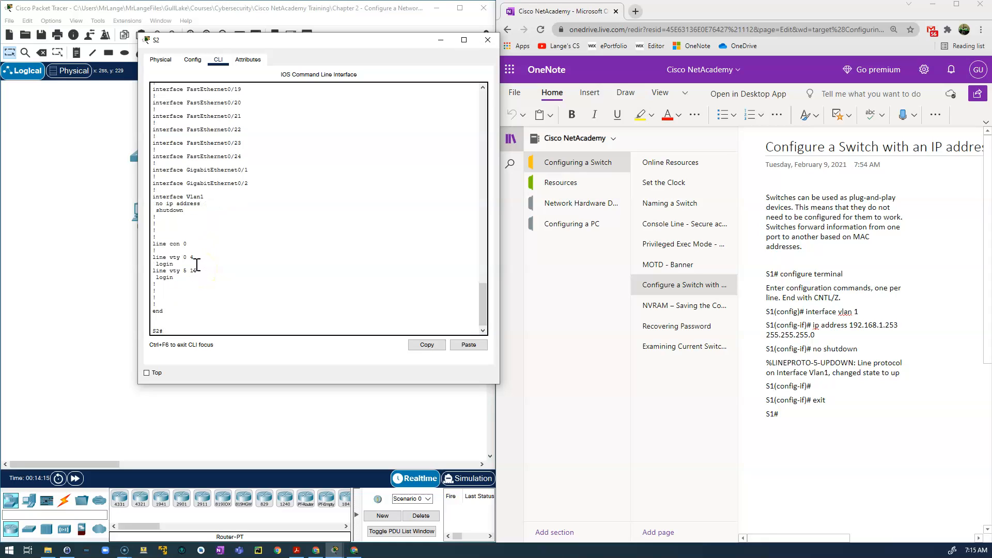
key("alt+Tab")
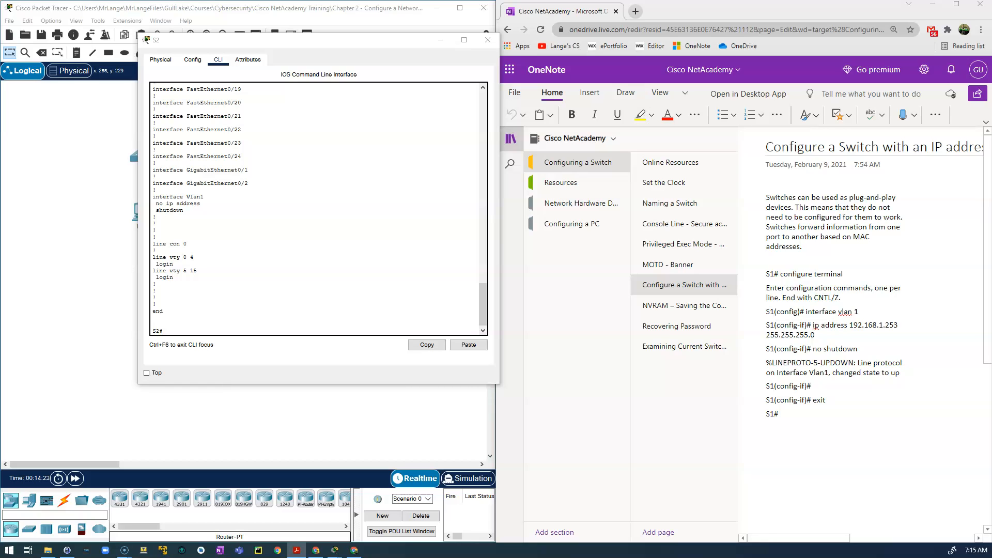
Open the Console Line notes page and enter global configuration mode on S2.
left_click(670, 229)
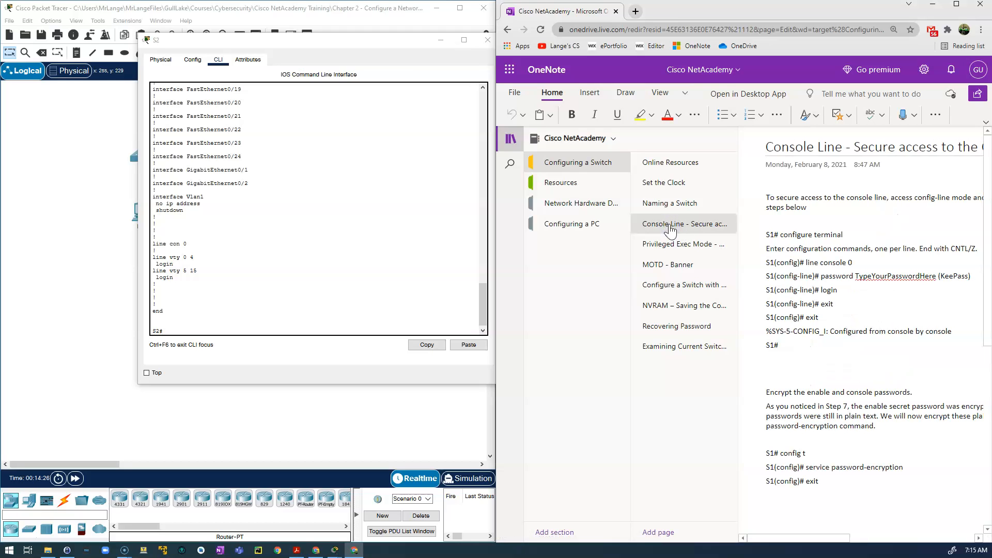
left_click(396, 275)
left_click(192, 327)
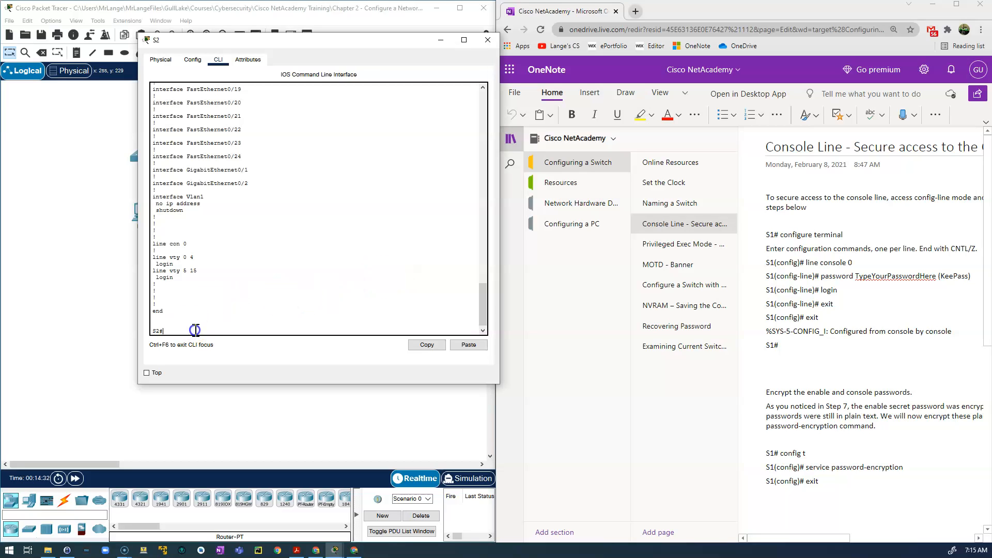
type("config t")
key("Return")
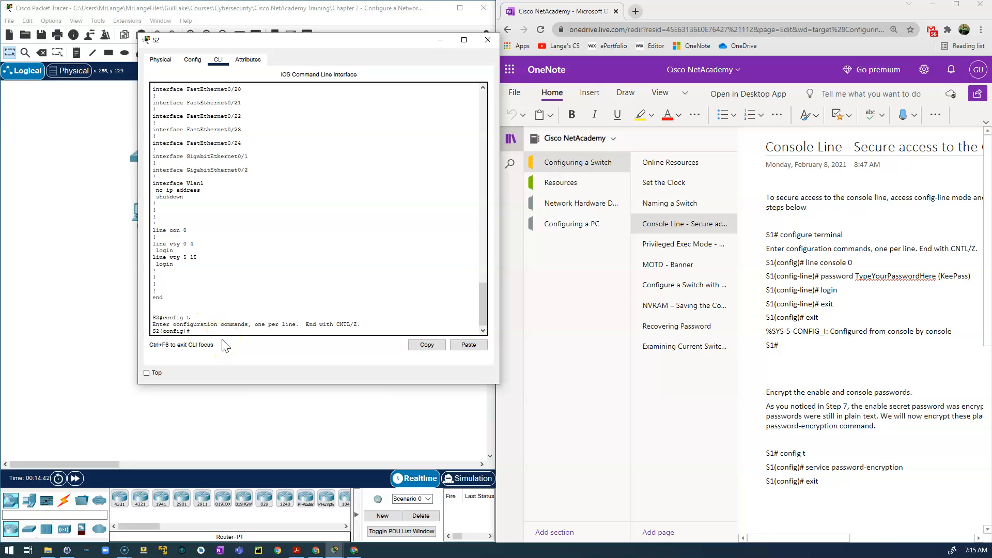
Enter line console 0 configuration and begin the password command.
type("line console 0")
key("Return")
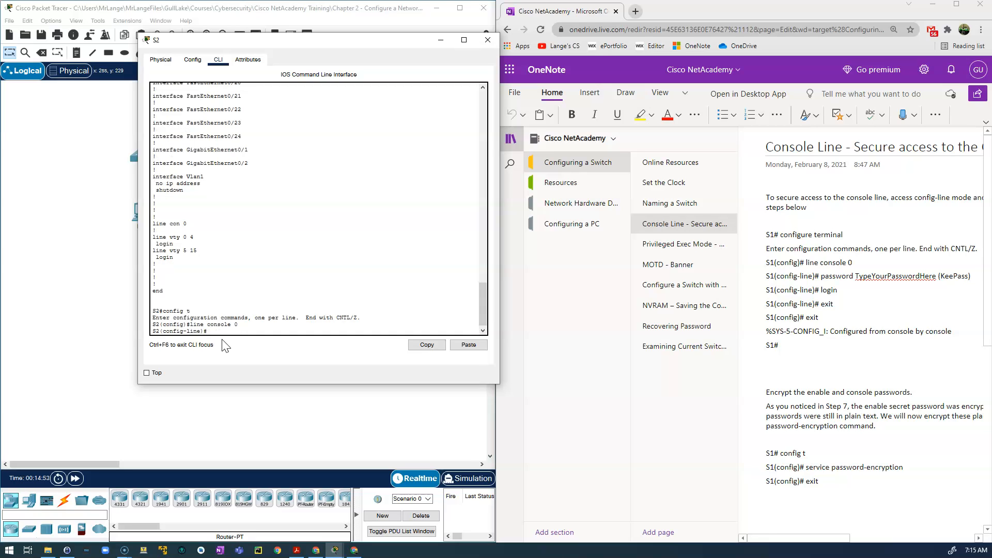
left_click(224, 331)
left_click_drag(201, 333, 192, 333)
left_click(225, 331)
type("password")
Add a KeePass entry titled 'Switch 2 - Console Line' with a generated password.
left_click(67, 550)
left_click_drag(202, 177, 743, 74)
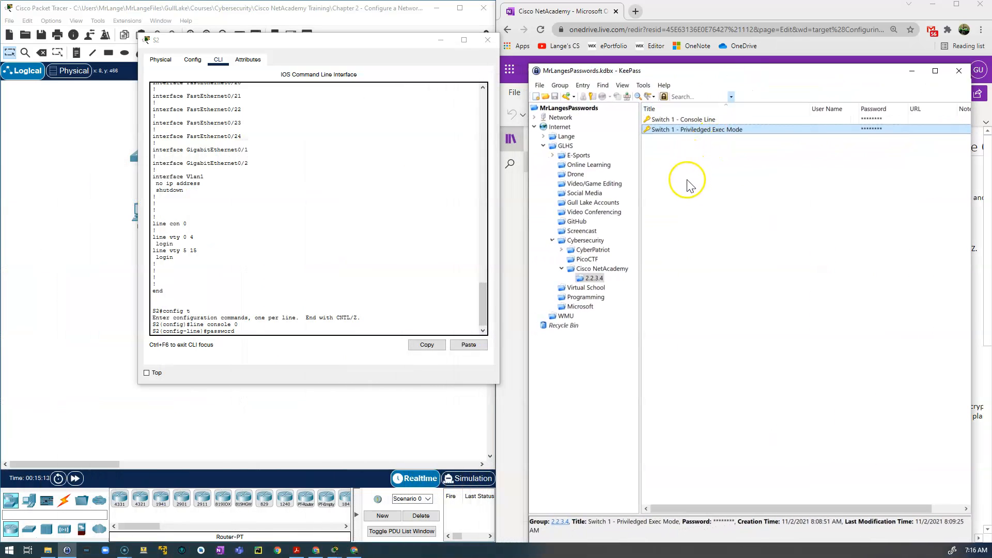
right_click(688, 225)
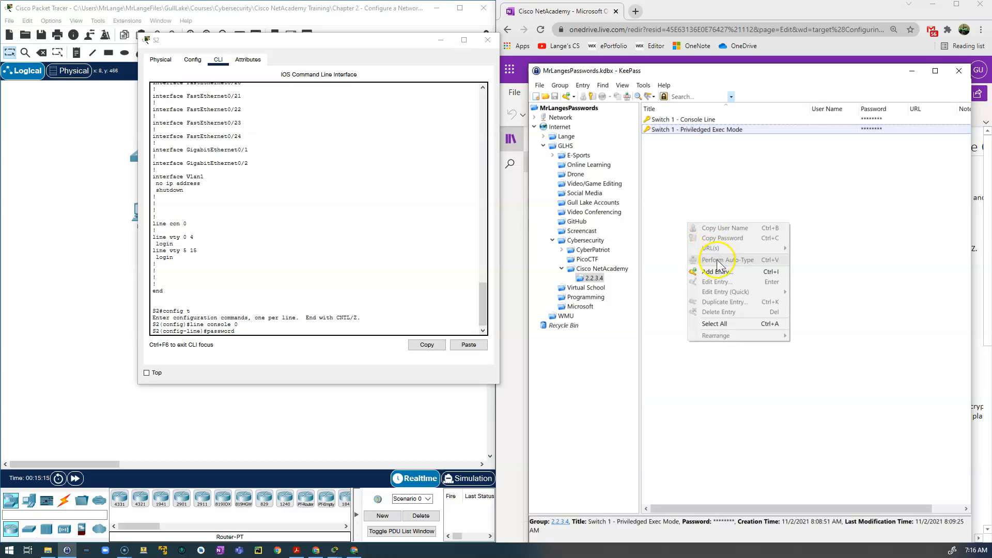
left_click(721, 272)
left_click(710, 268)
type("Switch 2")
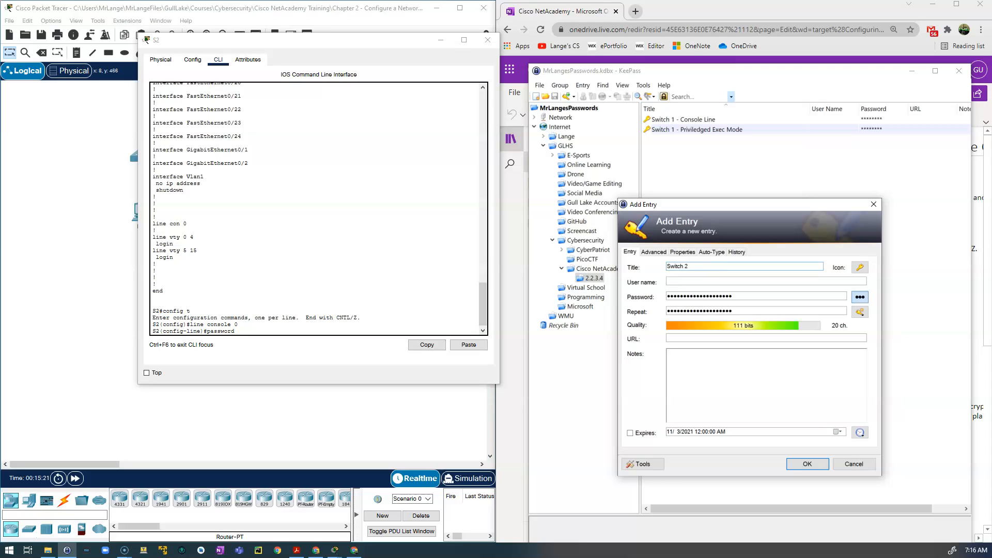
type(" - Console Line")
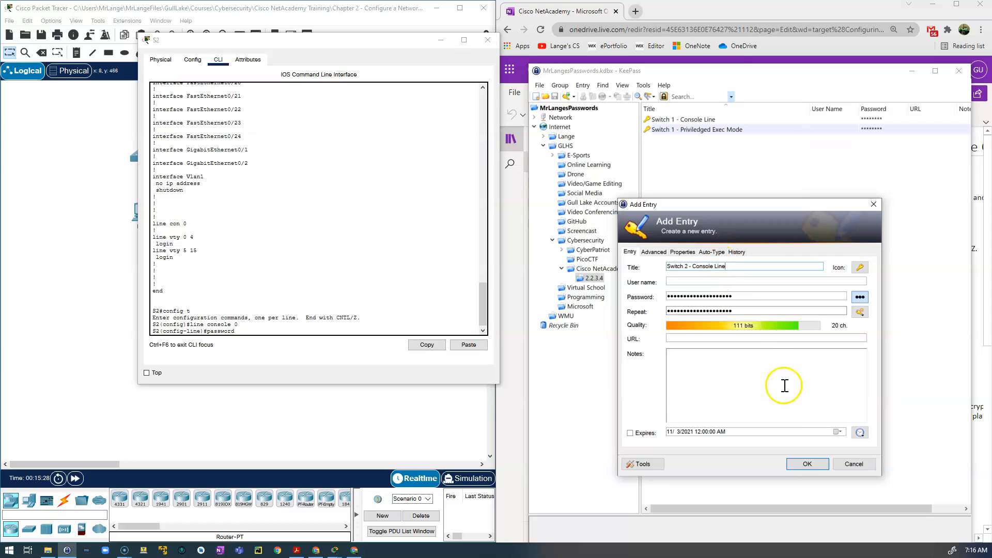
left_click(802, 465)
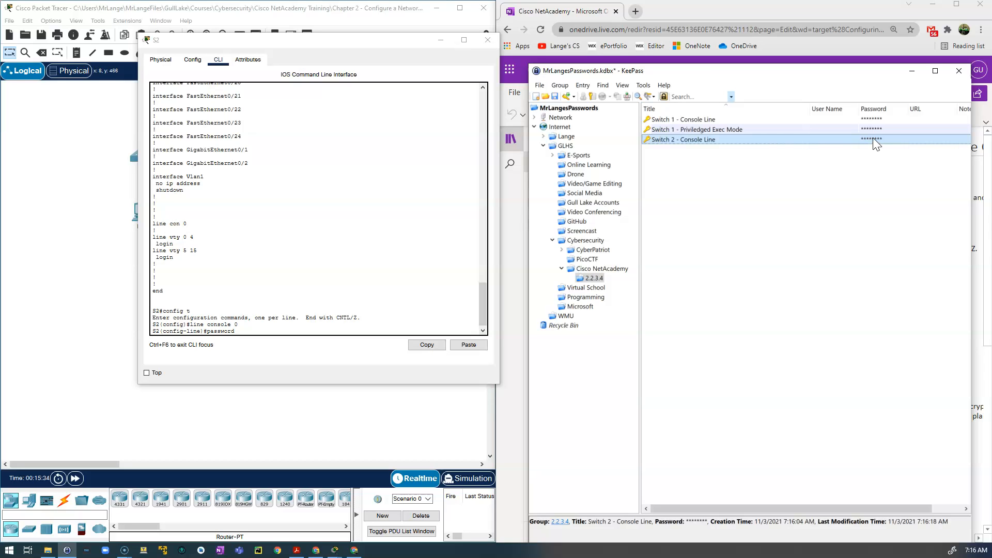
left_click_drag(864, 72, 0, 279)
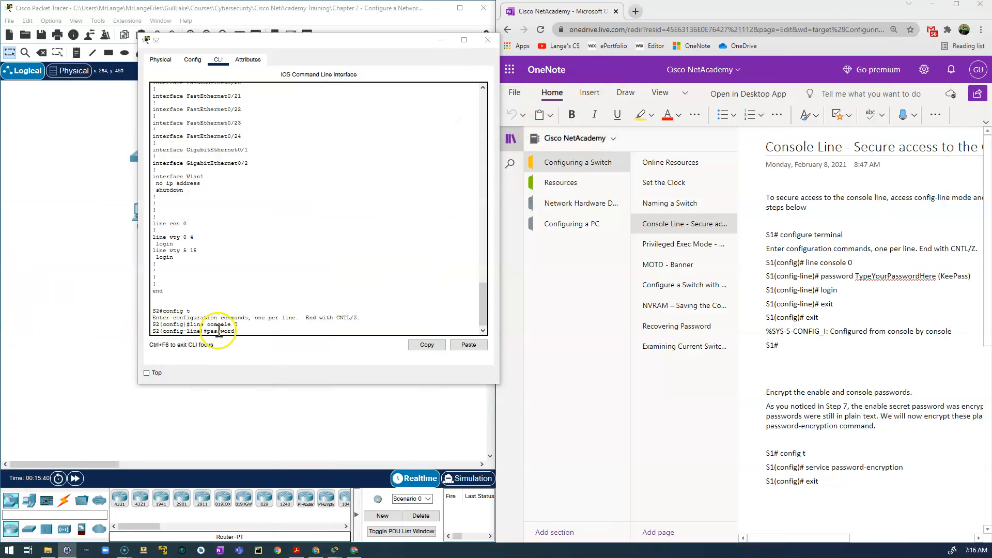
Set the console line password to the stored KeePass password.
left_click(241, 331)
right_click(241, 332)
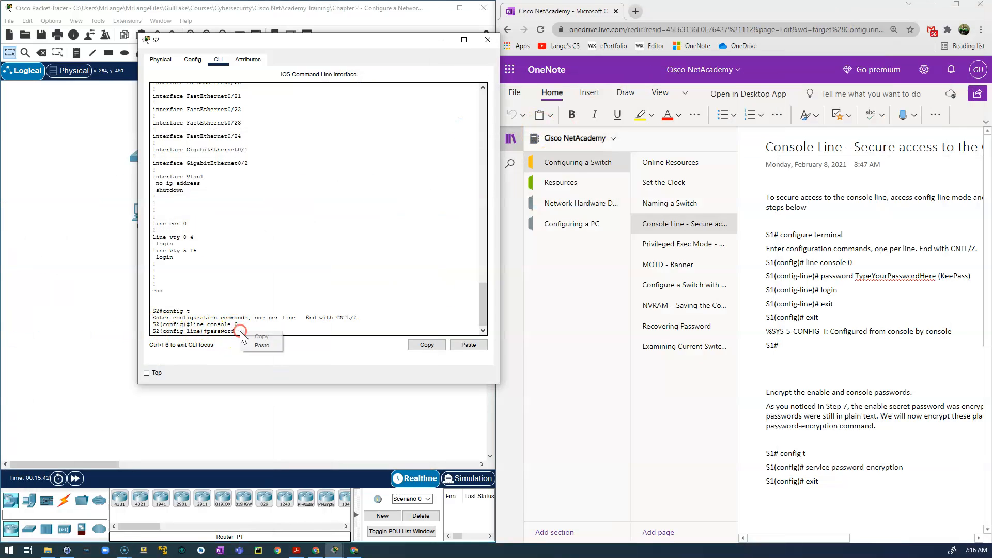
left_click(256, 348)
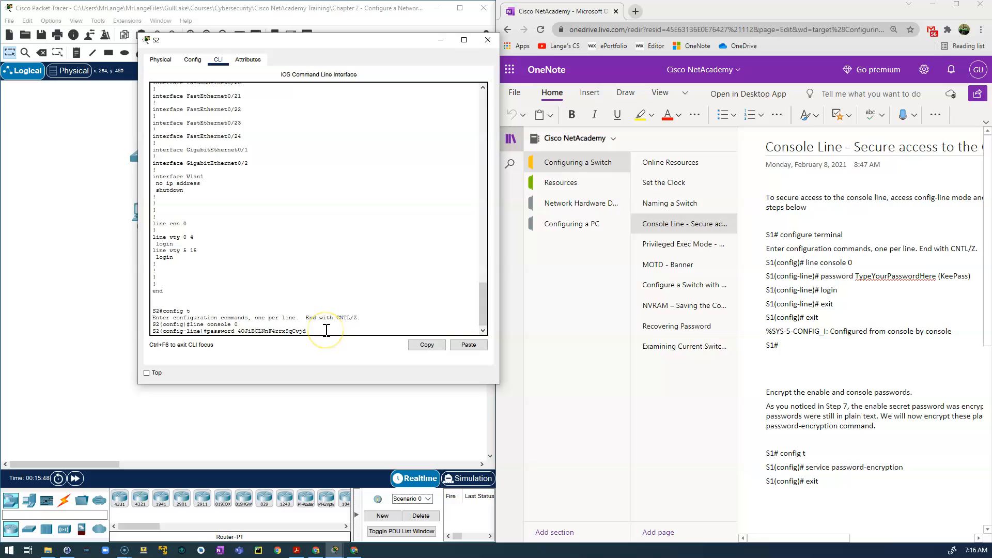
key("Return")
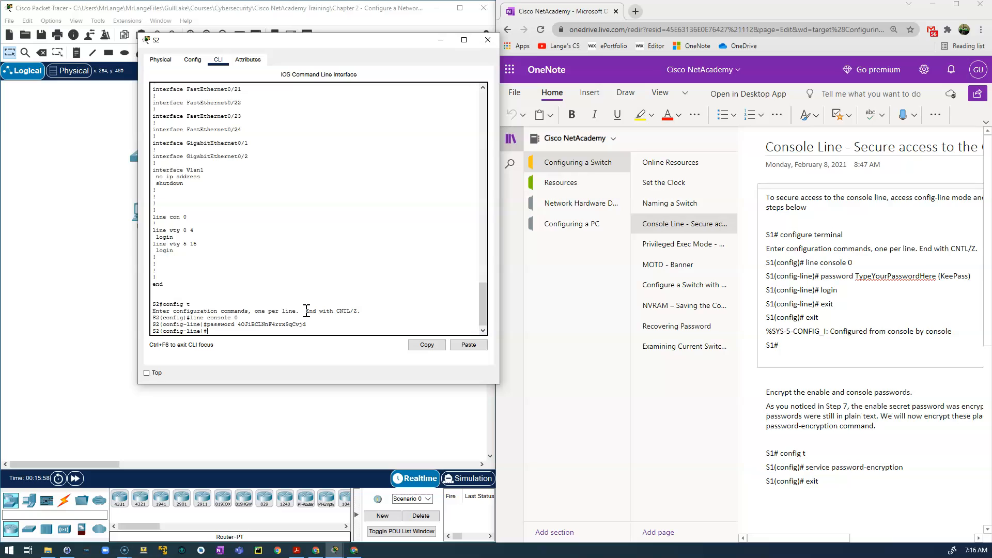
Require login on the console line and return to the S2# prompt.
type("ogin")
key("Return")
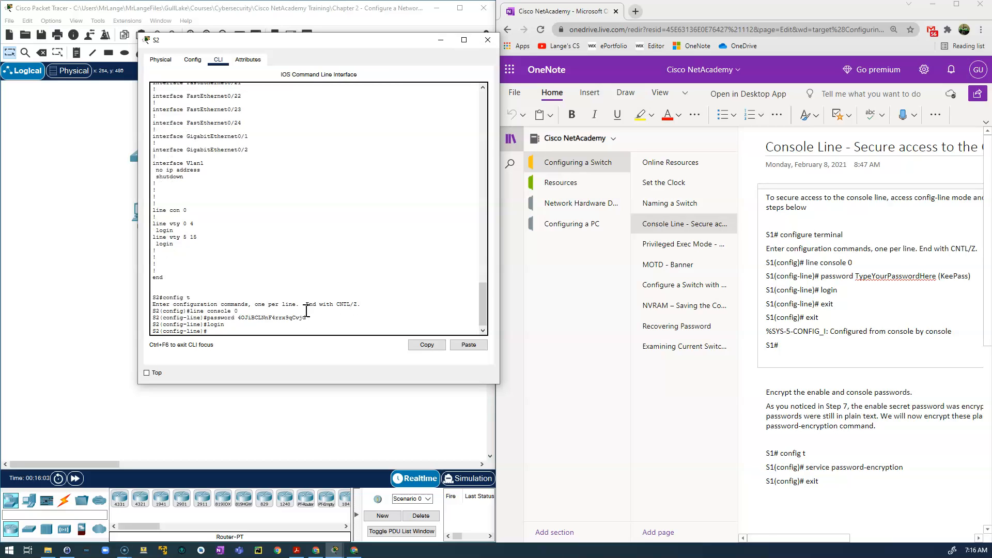
type("exit")
key("Return")
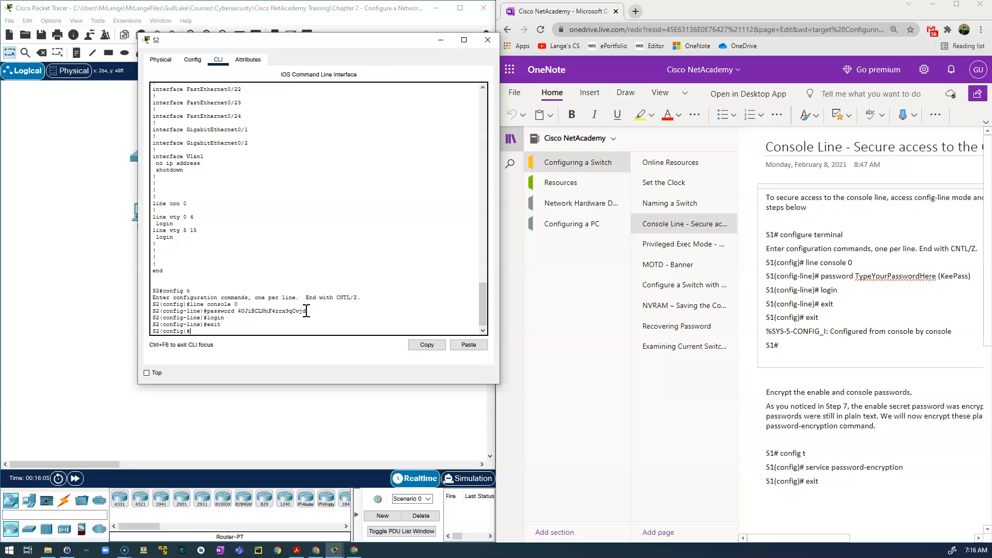
type("exit")
key("Return")
key("Return")
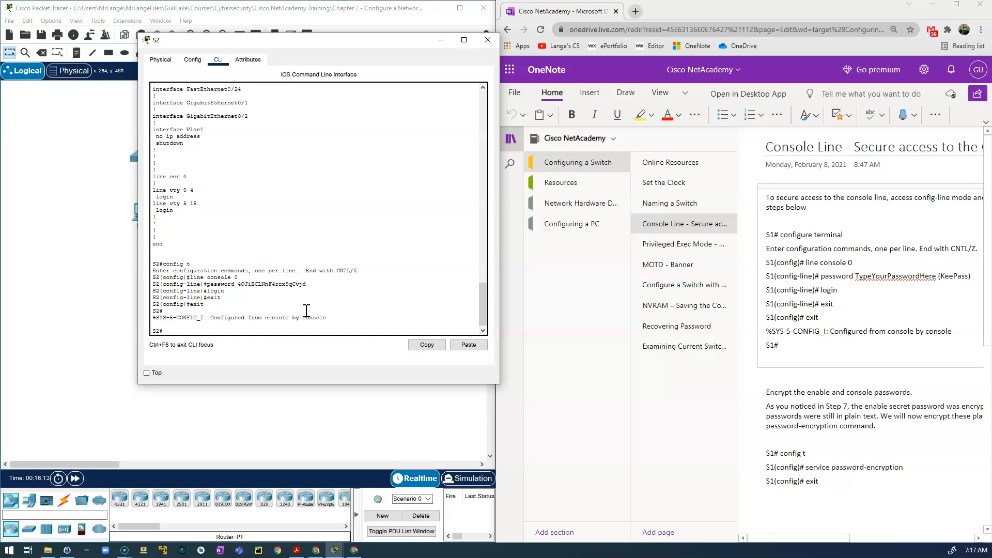
type("show running-config")
List the running configuration and highlight line con 0 with its password and login lines.
key("Return")
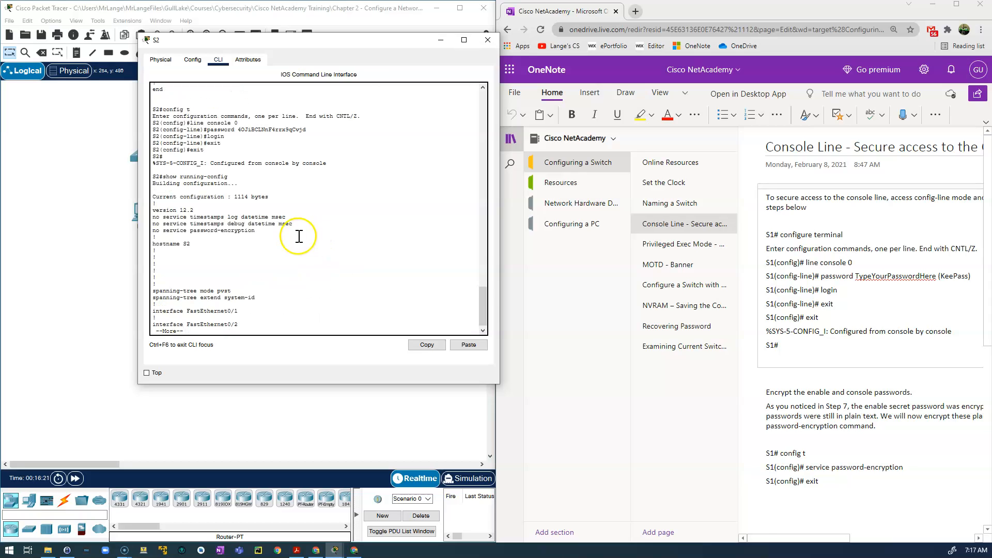
key("space")
key("space")
key("space")
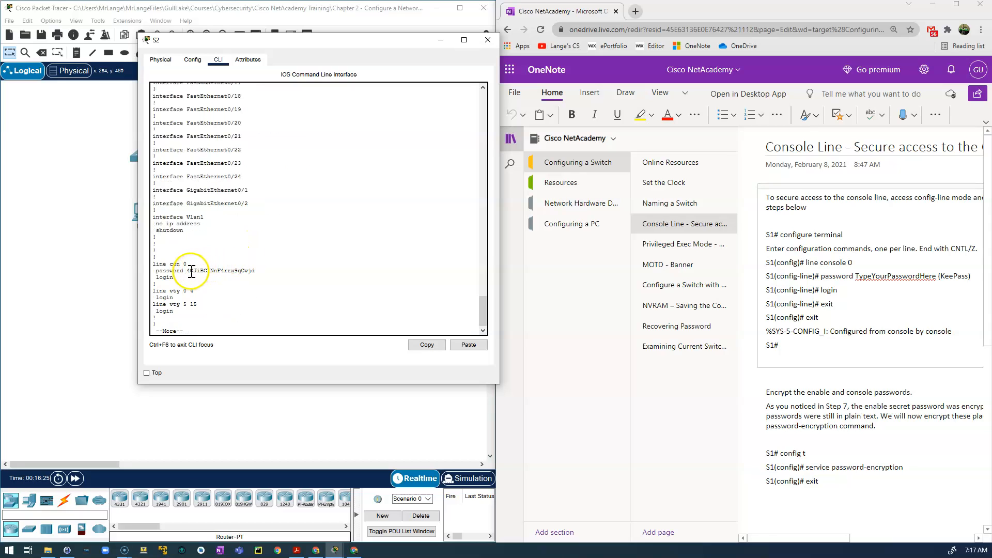
left_click_drag(157, 263, 267, 273)
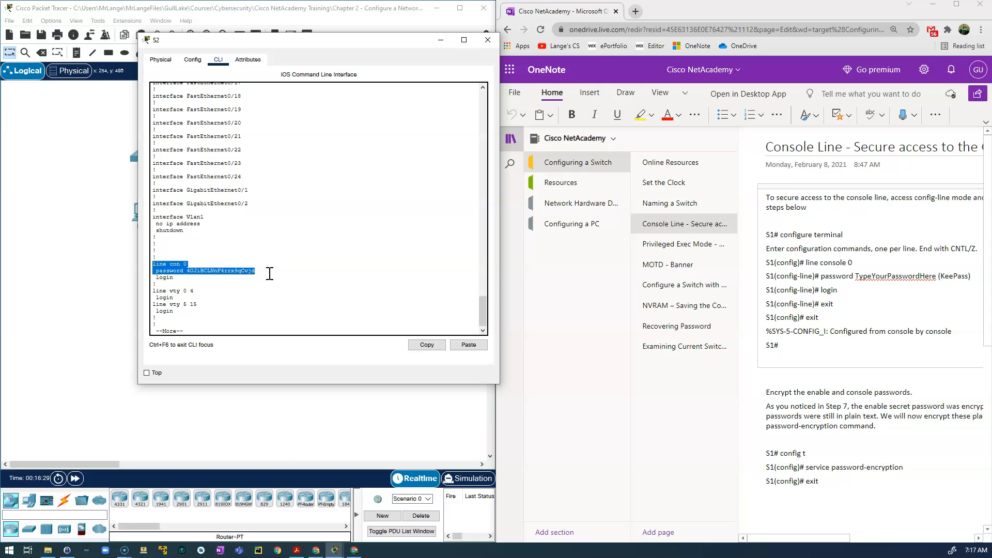
left_click(171, 280)
double_click(170, 280)
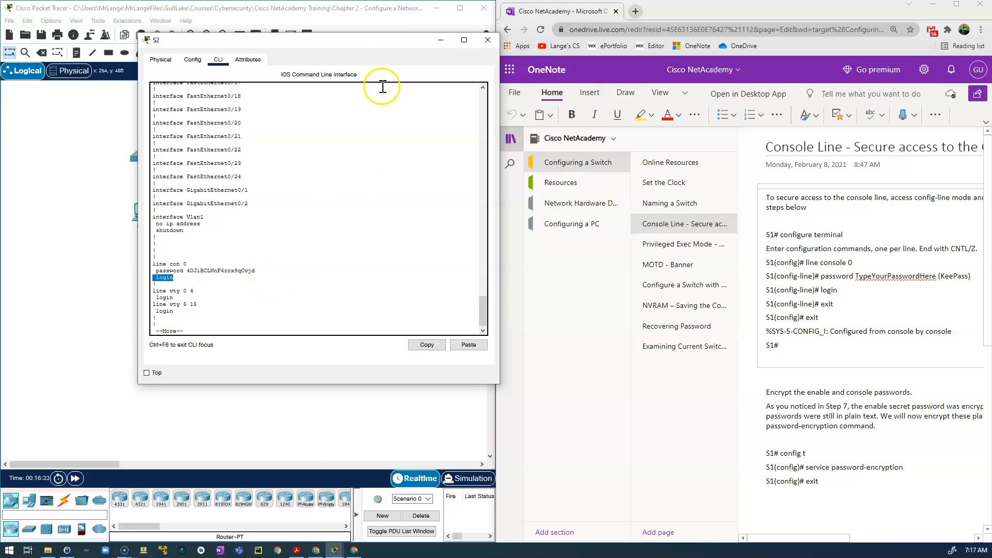
Finish the configuration listing and exit the console session to restart login.
left_click(216, 324)
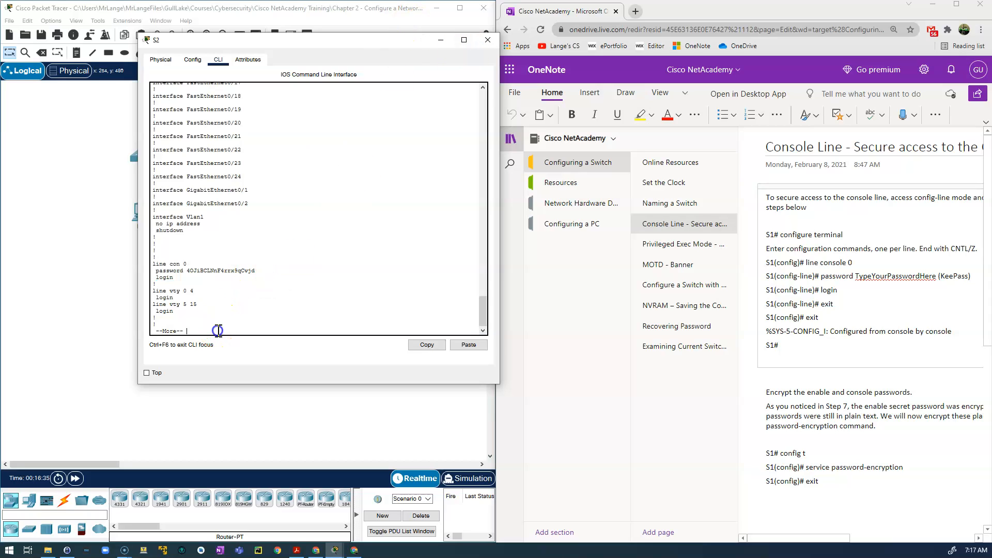
key("space")
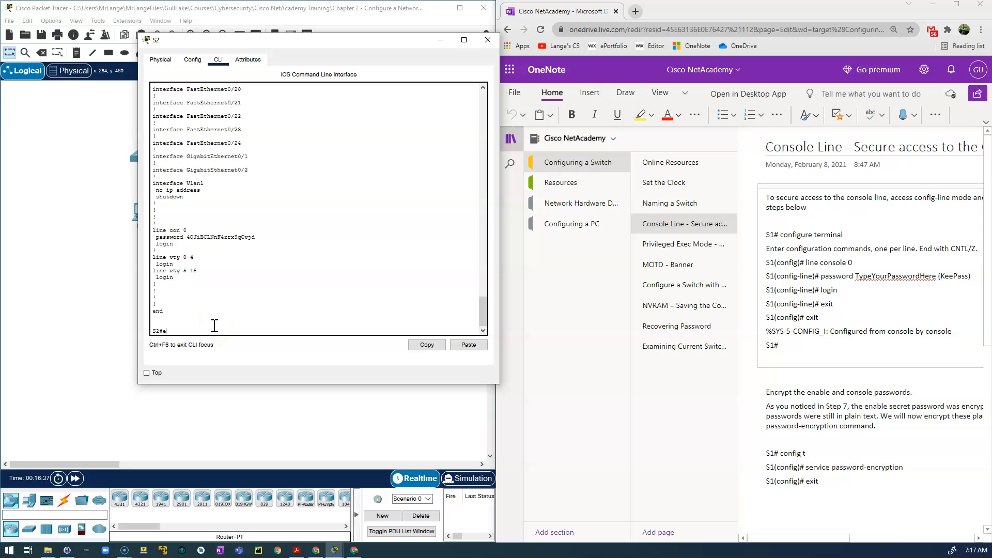
type("t")
key("Return")
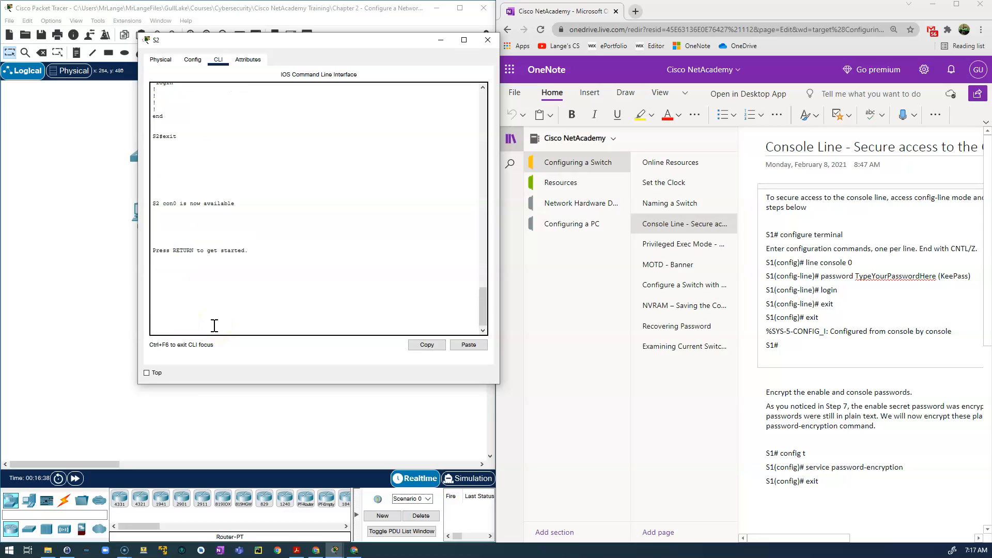
key("Return")
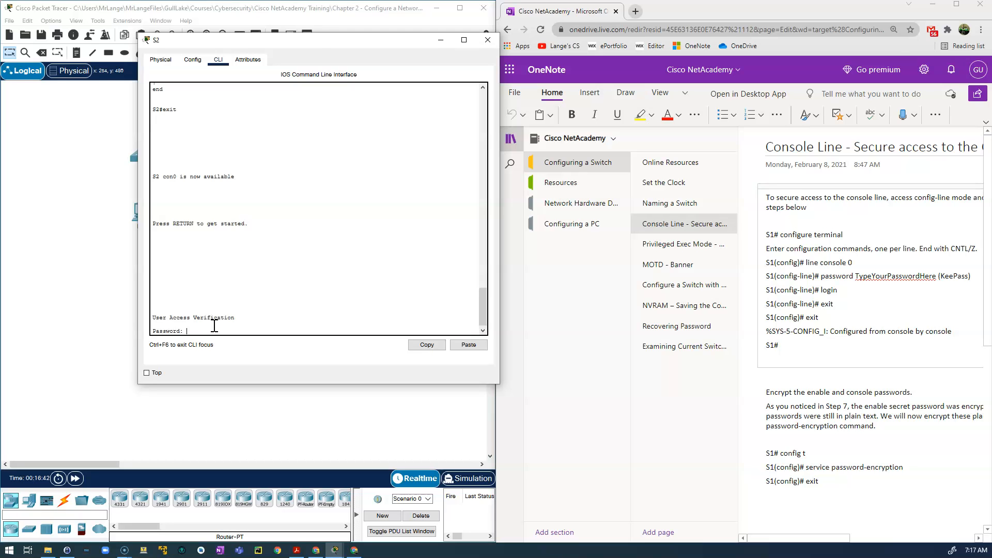
Log back in with the stored console password and enter privileged mode.
left_click_drag(0, 220, 720, 134)
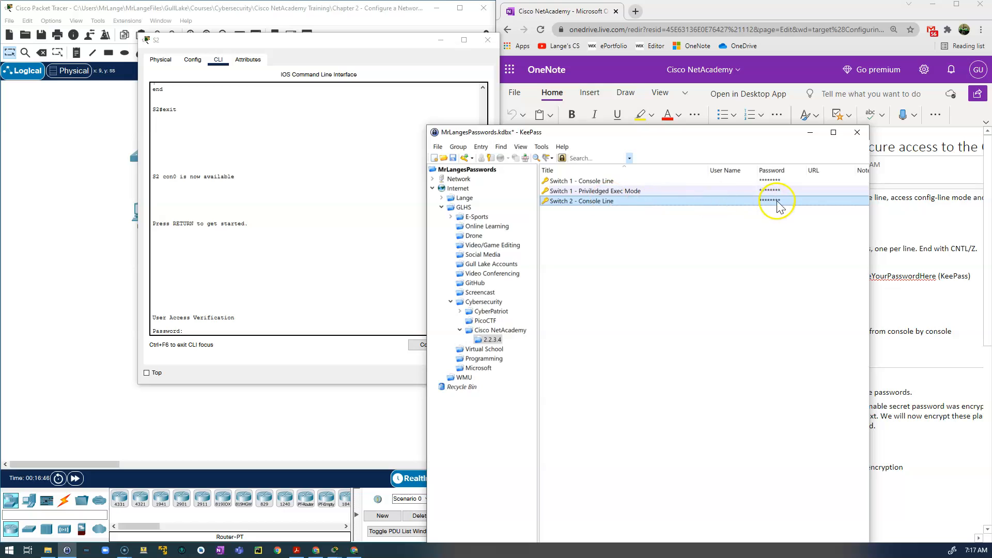
right_click(208, 330)
left_click(230, 344)
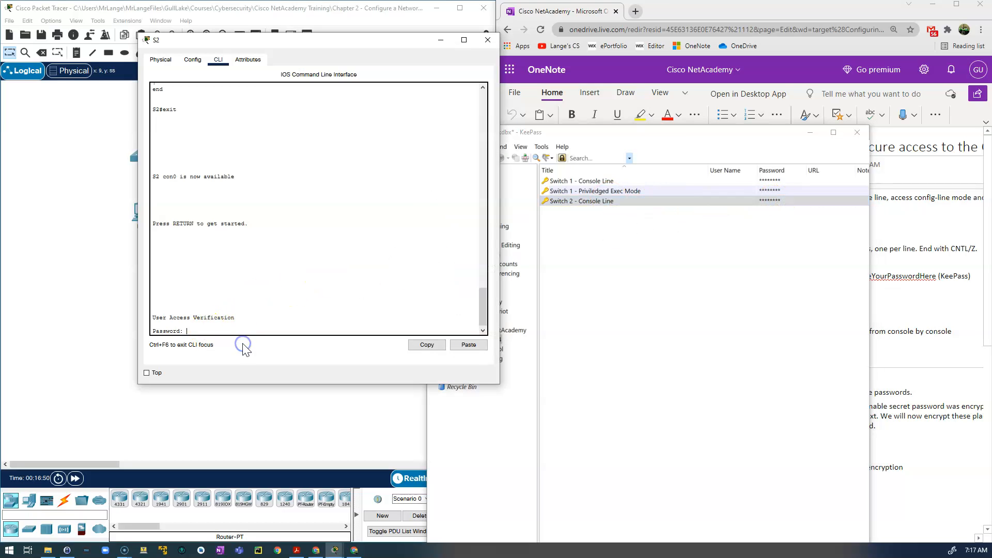
key("Return")
left_click(237, 333)
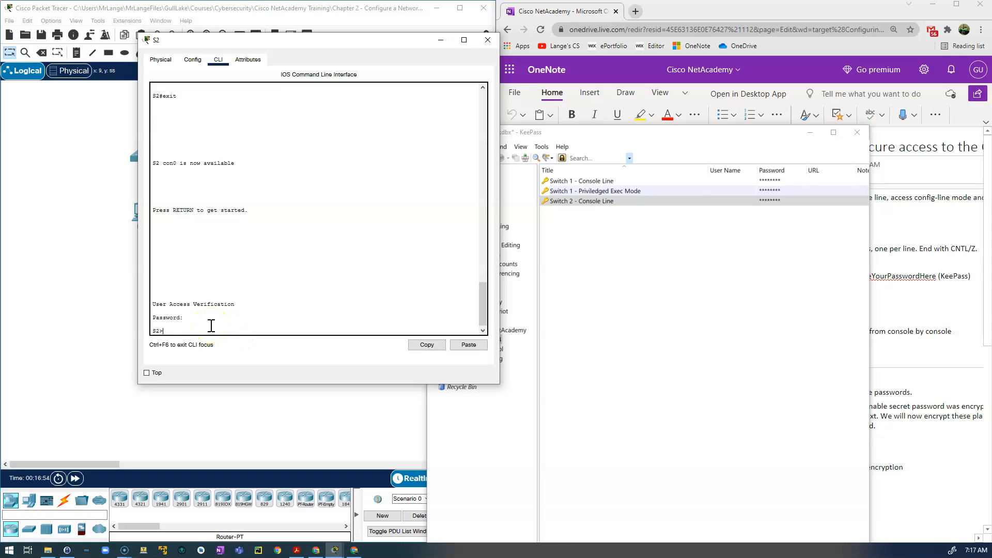
key("Return")
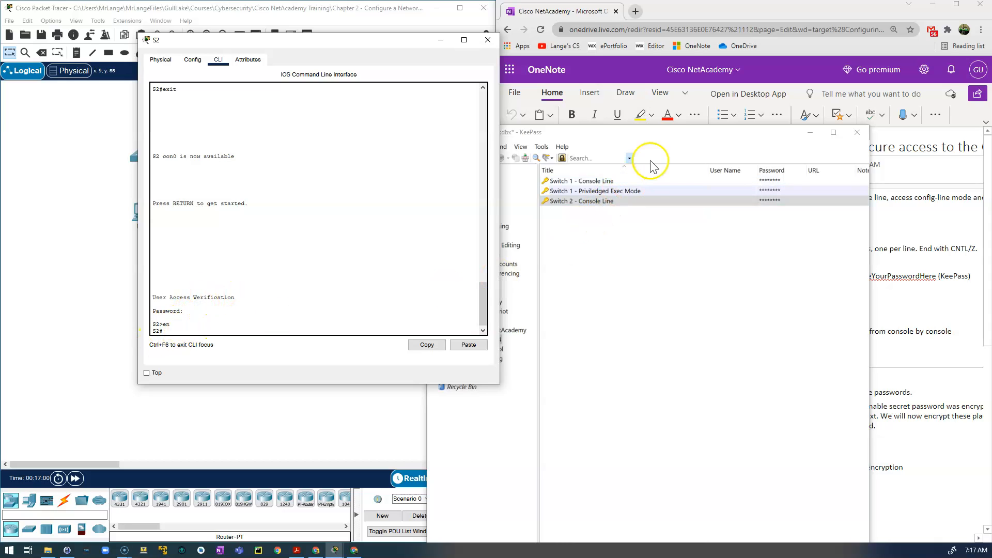
left_click_drag(663, 133, 0, 261)
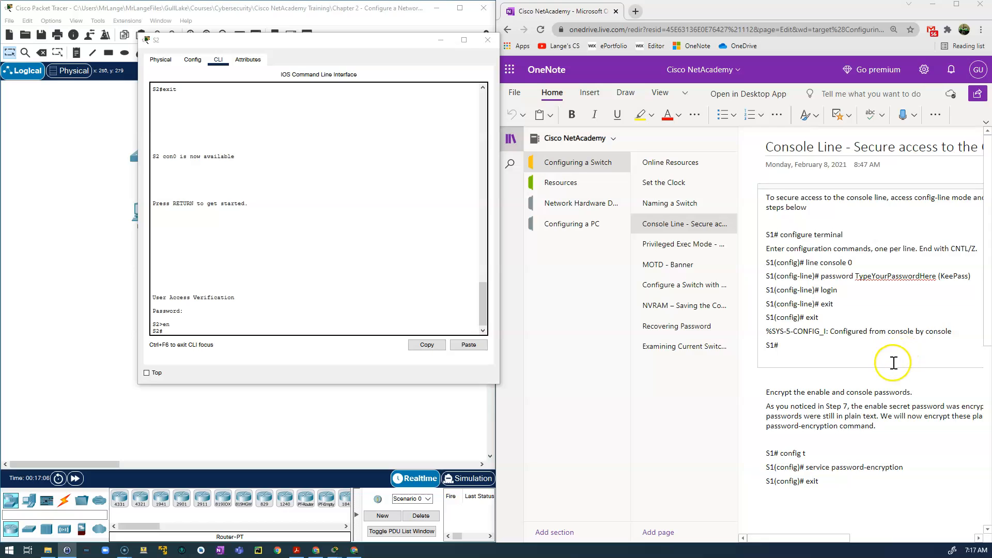
Enable service password-encryption from global configuration mode.
scroll(897, 360, "down", 2)
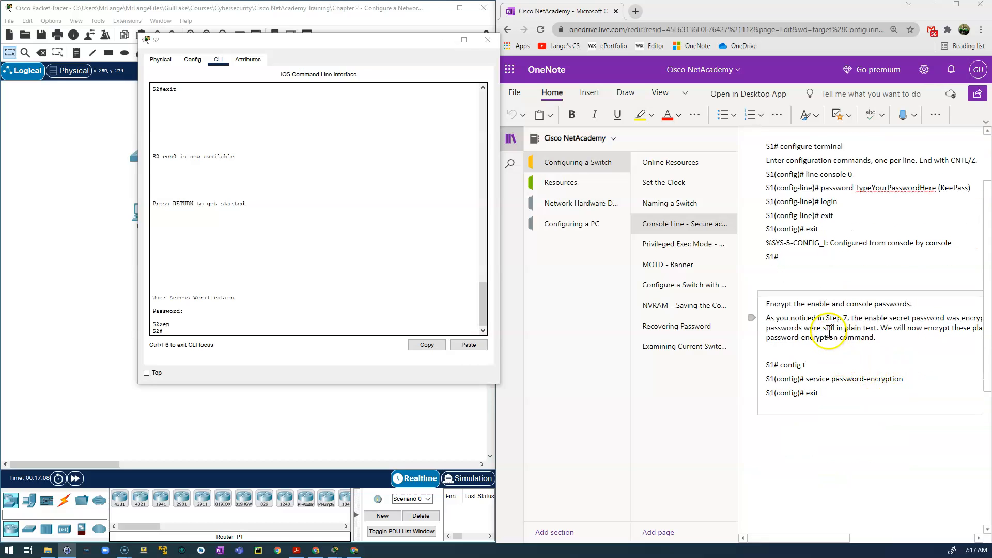
left_click_drag(827, 393, 766, 363)
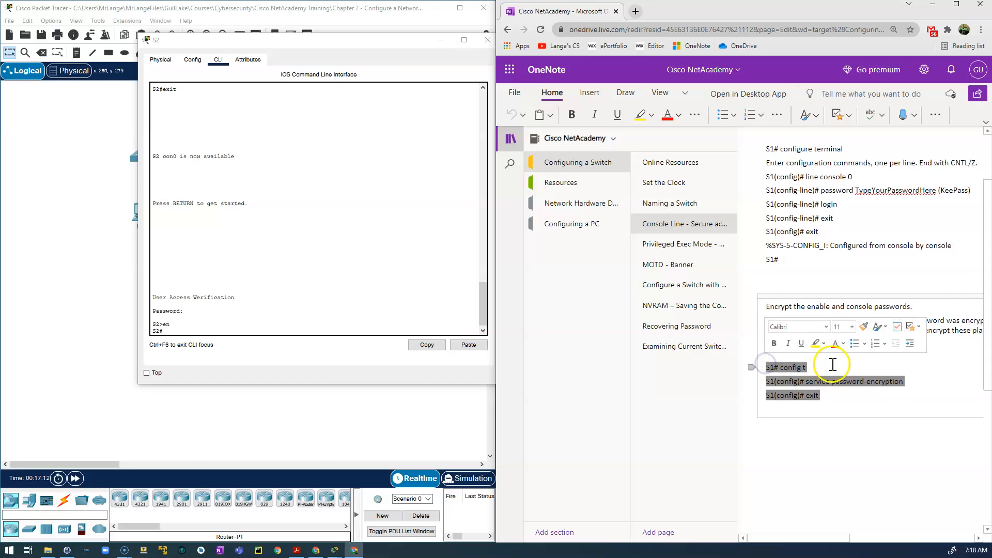
left_click(195, 331)
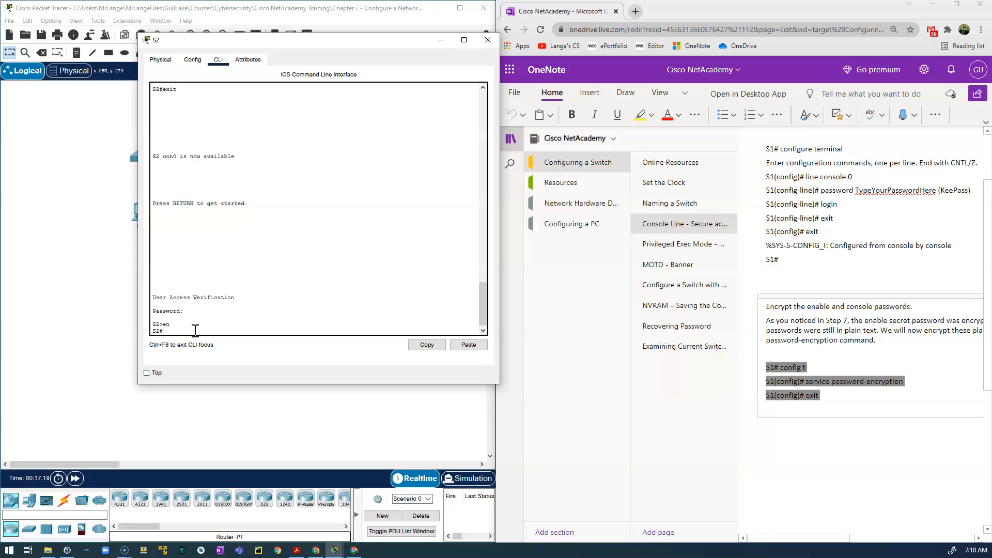
type("config t")
key("Return")
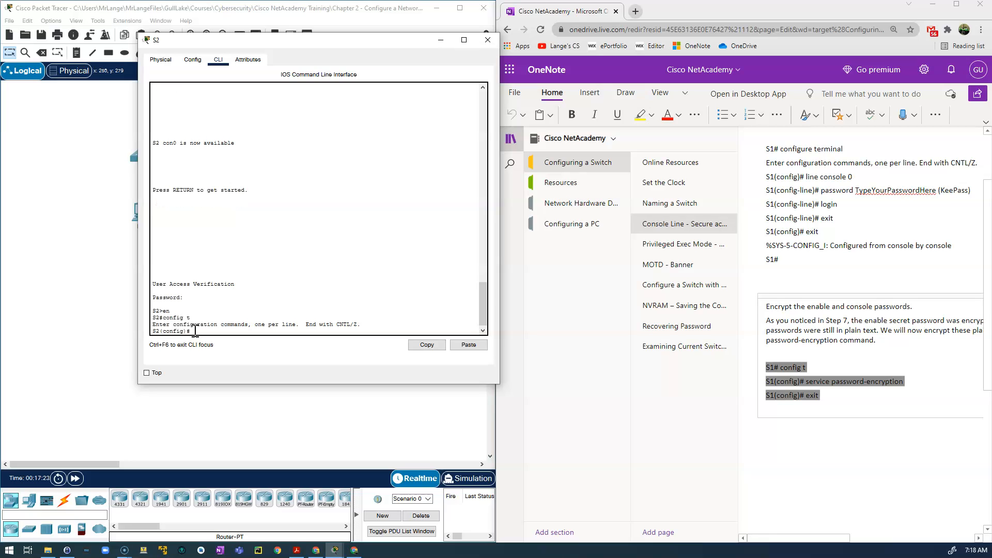
type("service passwor")
key("BackSpace")
type("cryption")
key("Return")
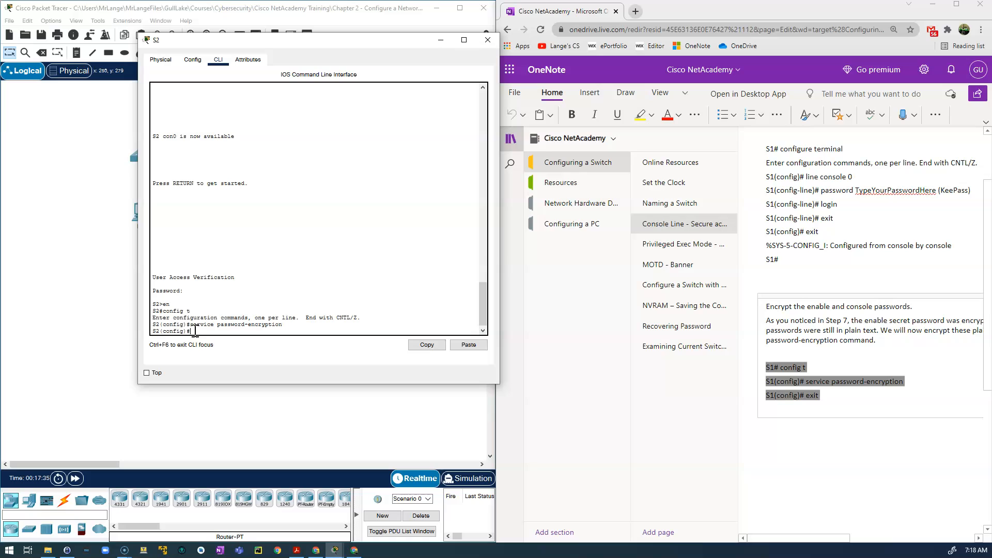
Exit to privileged mode and prepare the show running-config command.
type("exit")
key("Return")
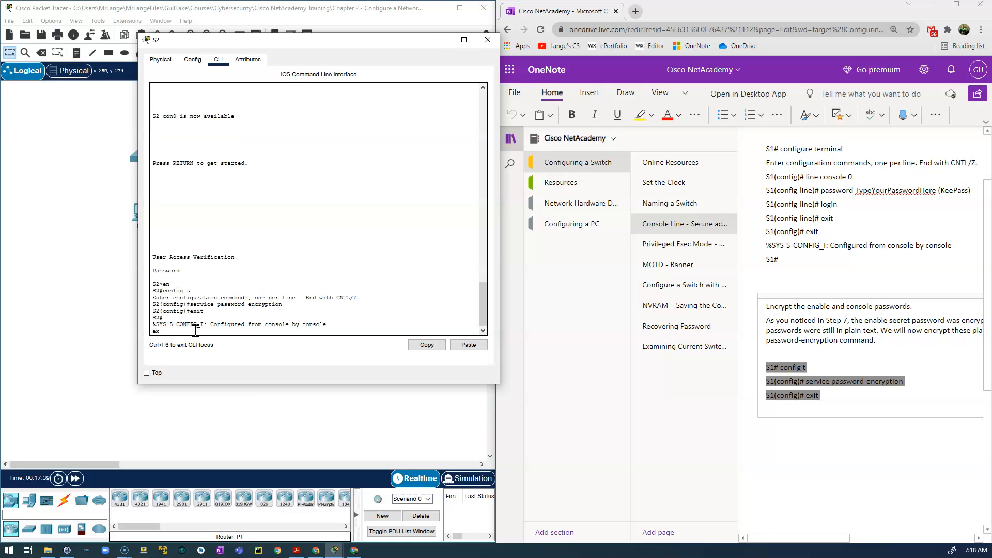
key("Return")
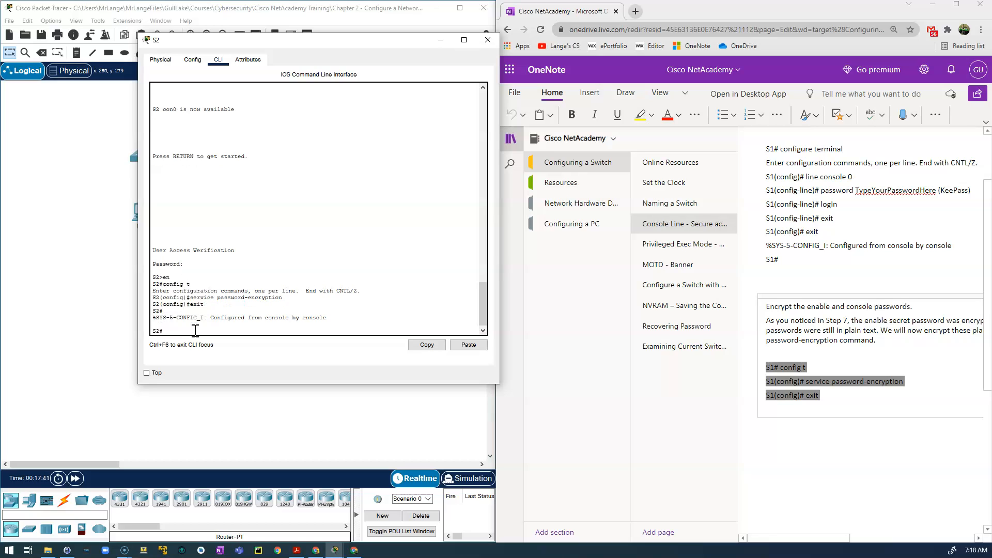
type("config t")
key("Up")
type("show running-config")
List the full running configuration and highlight the type 7 encrypted console password.
key("Return")
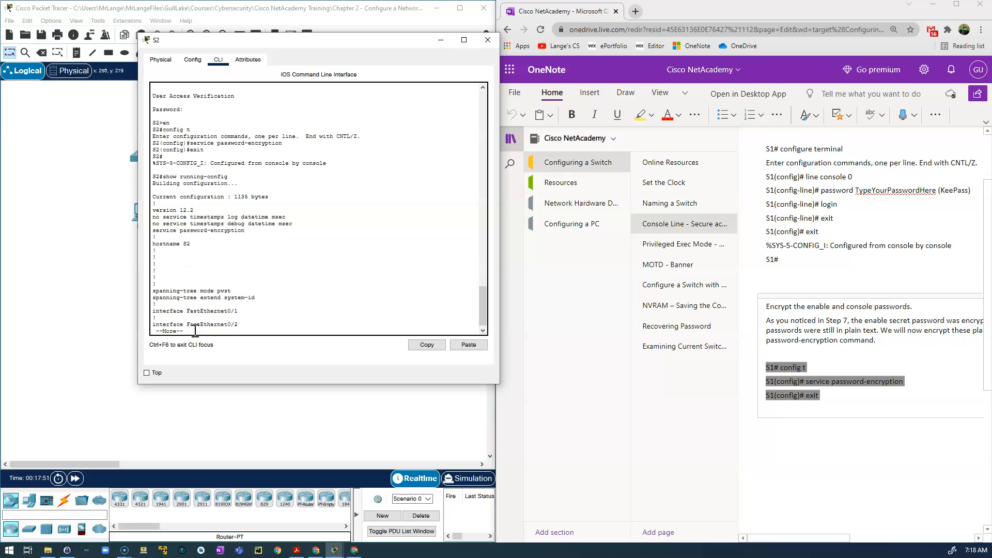
key("space")
key("space")
key("space")
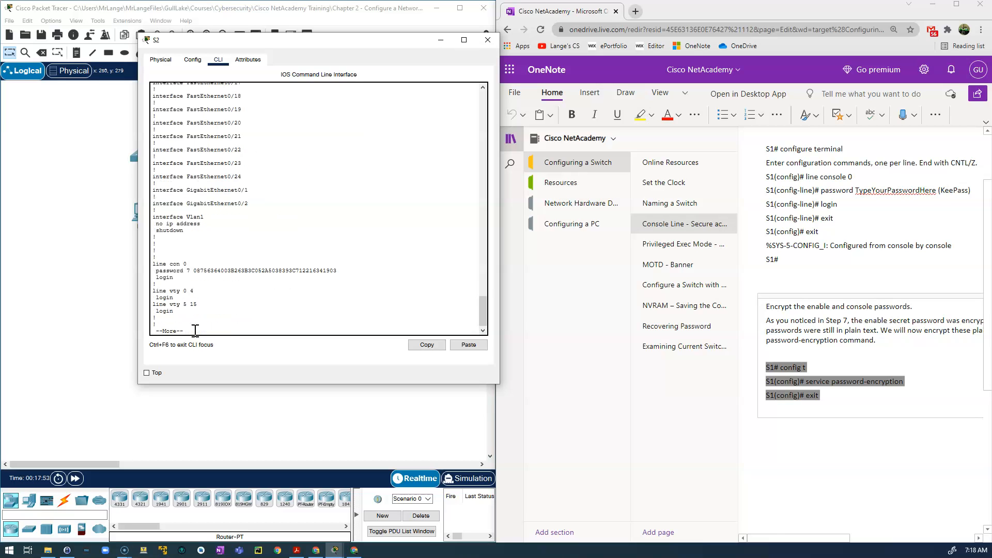
left_click(195, 270)
left_click_drag(194, 269, 345, 269)
left_click(223, 326)
key("space")
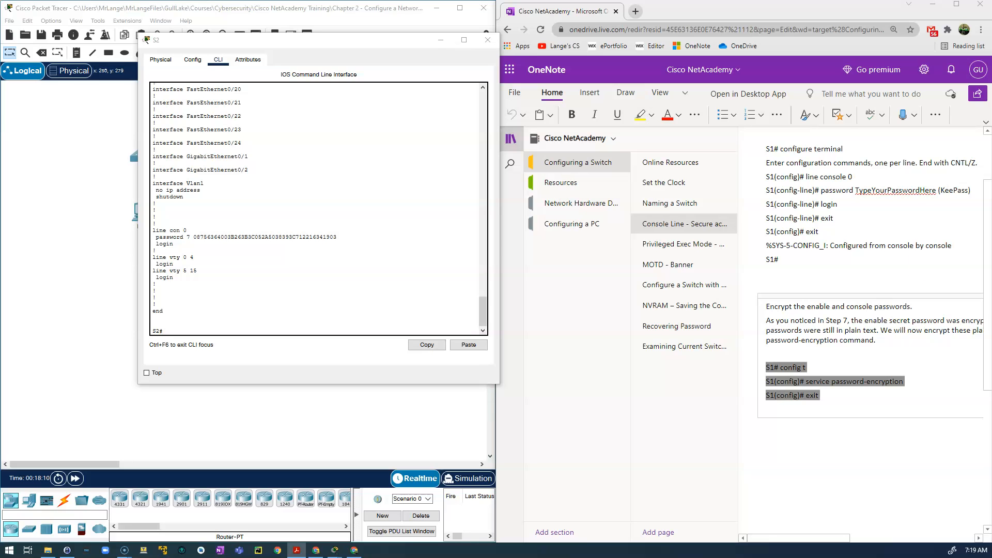
Open the Privileged Exec Mode notes and enter global configuration mode on S2.
left_click(664, 250)
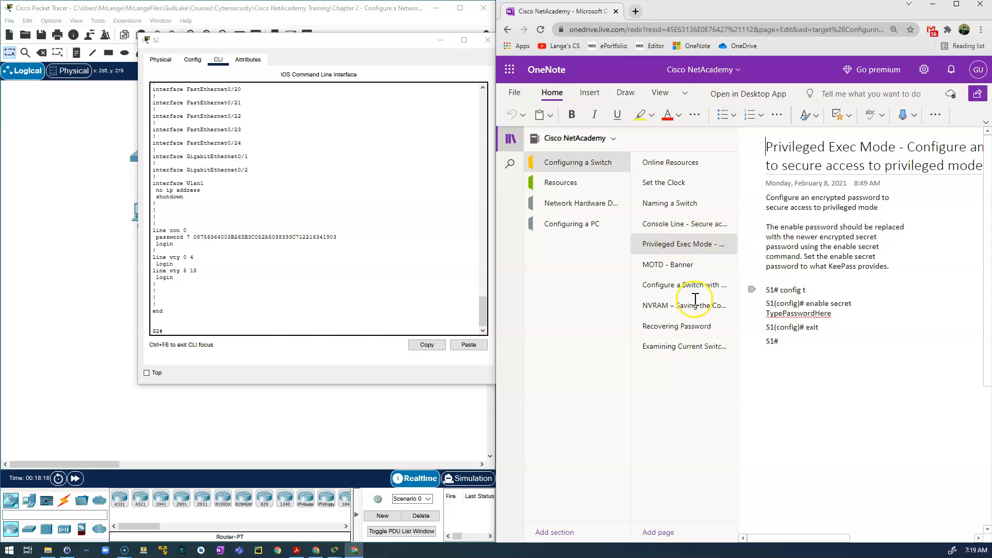
left_click(221, 329)
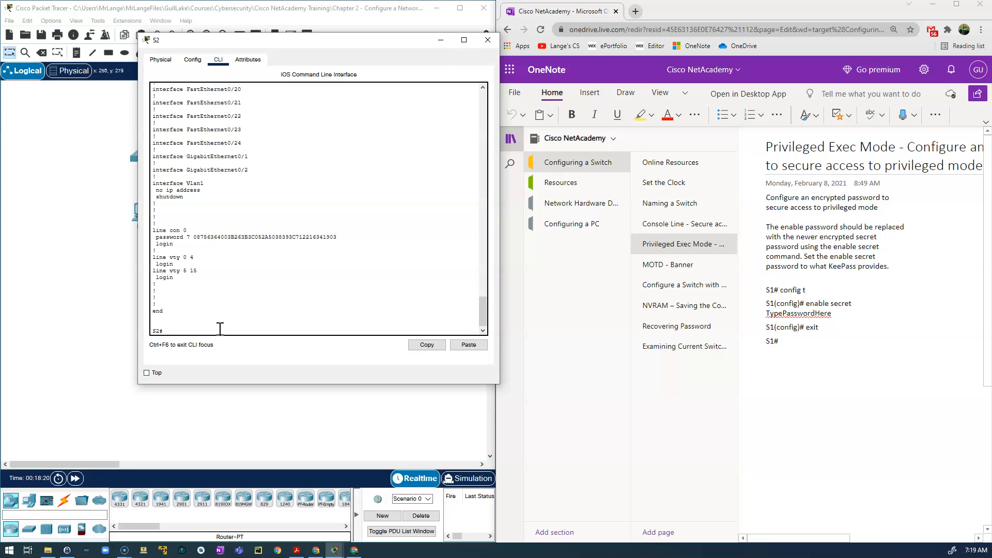
type("config t")
key("Return")
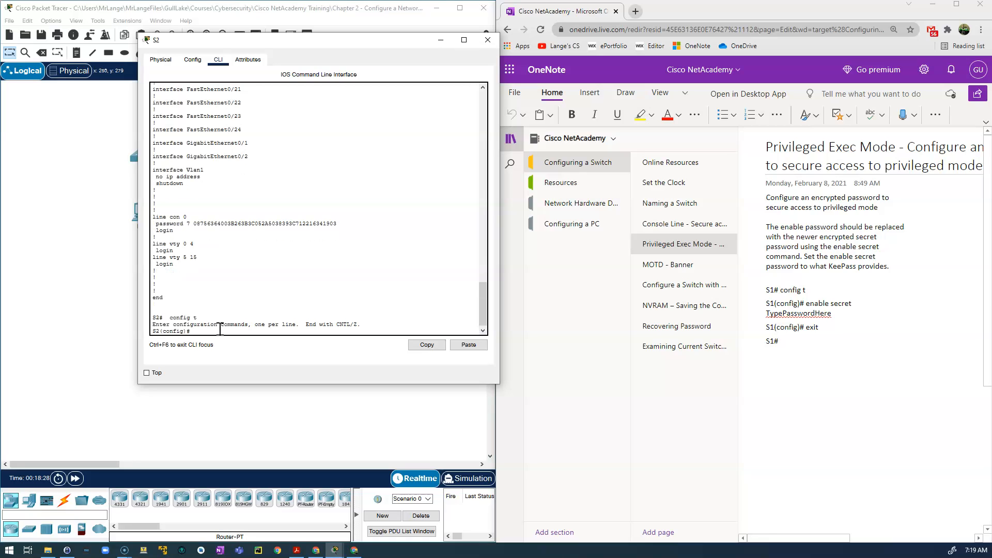
Enter enable secret, then recall it after the incomplete-command error, ready for a password.
type("enable secret")
key("Return")
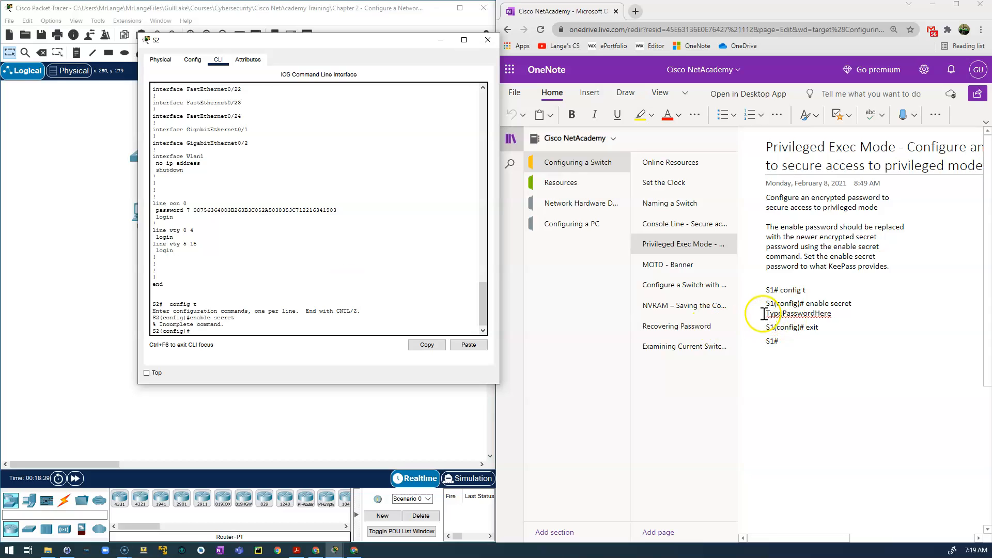
left_click(511, 139)
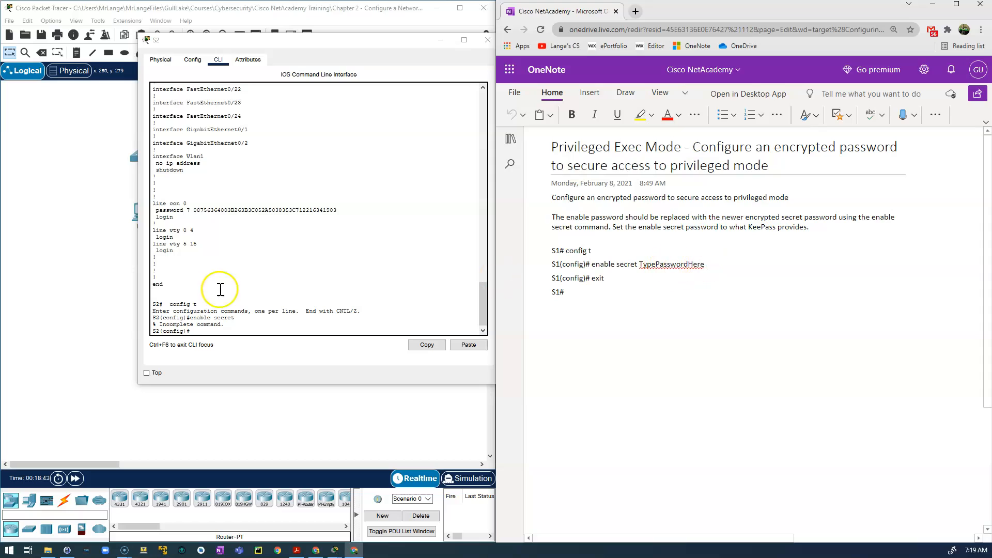
left_click(237, 330)
key("Up")
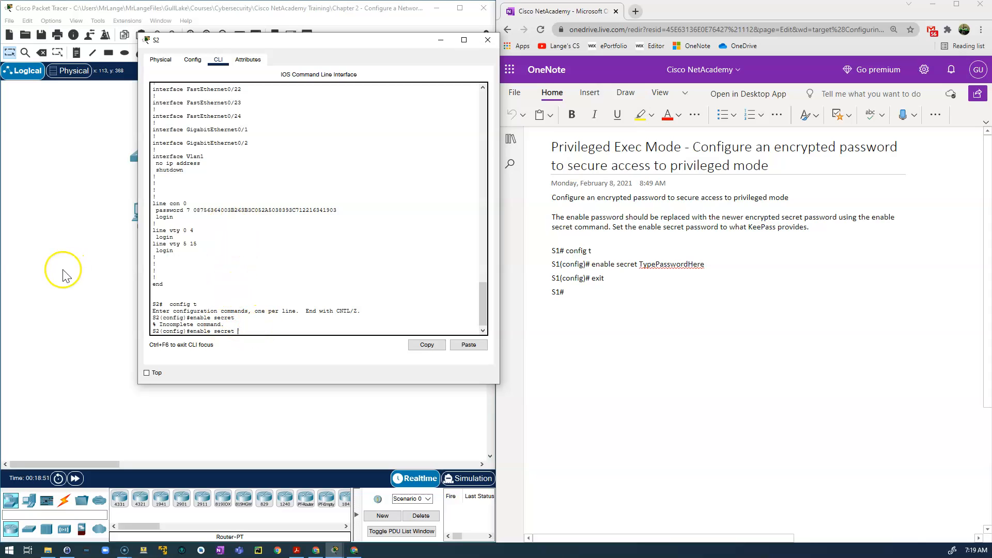
left_click_drag(0, 129, 569, 108)
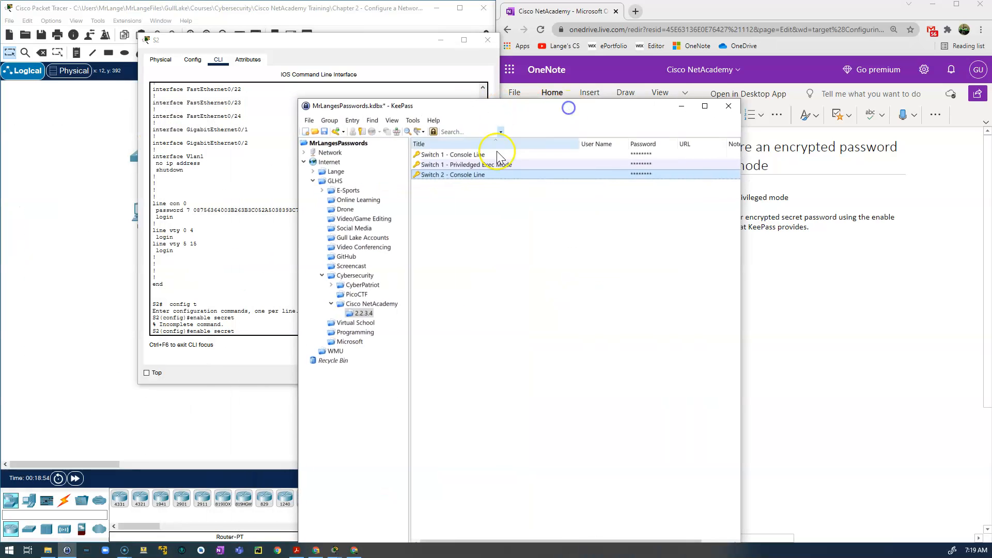
Add KeePass entry 'Switch 2 Priviledged Exec Mode' with a generated password and copy it.
right_click(454, 274)
left_click(484, 321)
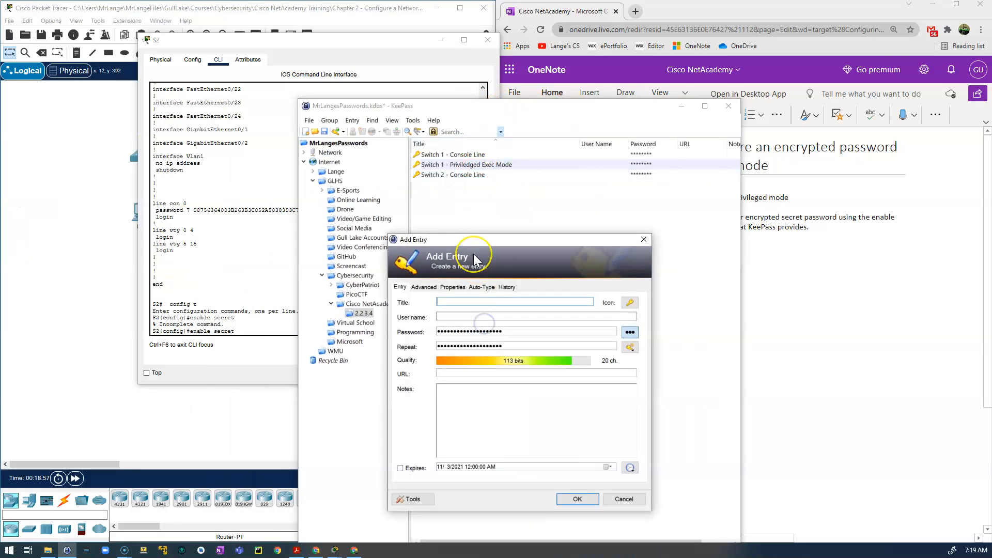
type("Switch 2 P")
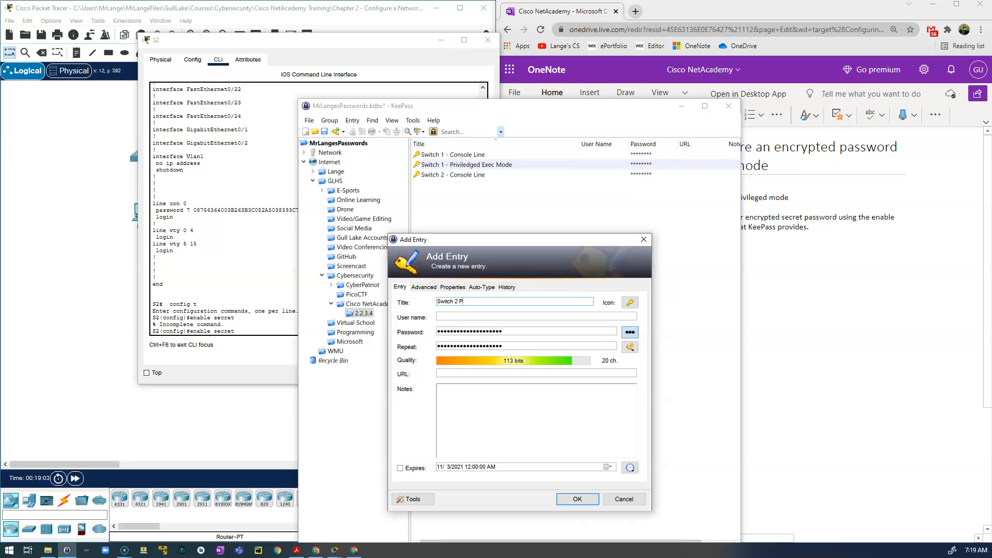
type("riviledged Exec Mode")
left_click(578, 499)
double_click(641, 185)
left_click_drag(606, 110, 0, 165)
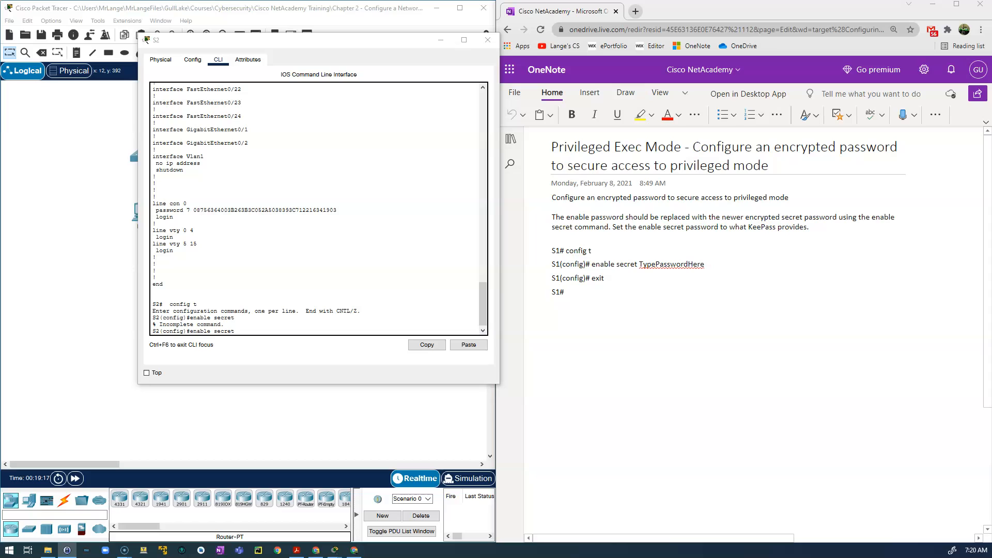
Set S2's enable secret to the copied KeePass password and exit configuration mode.
left_click(249, 330)
key("ctrl+v")
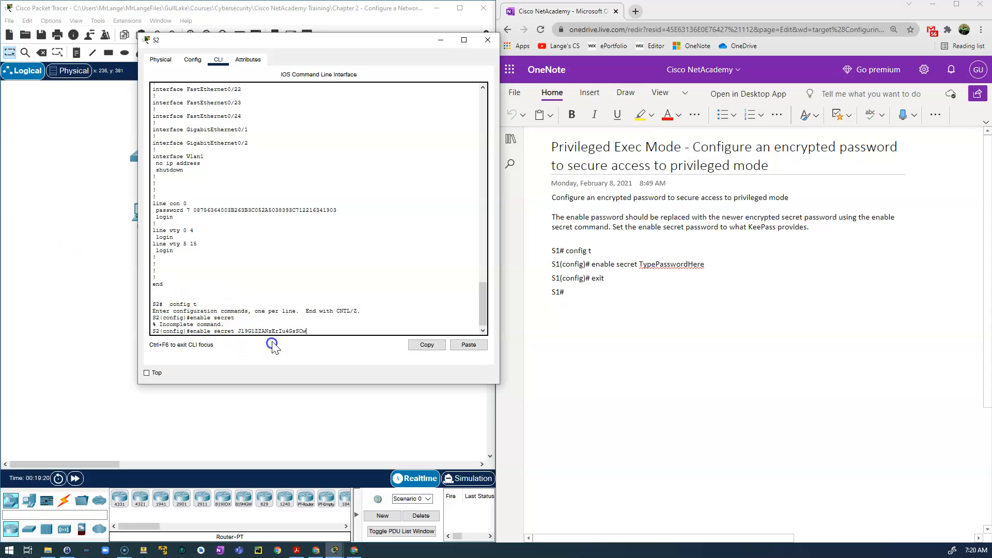
key("Return")
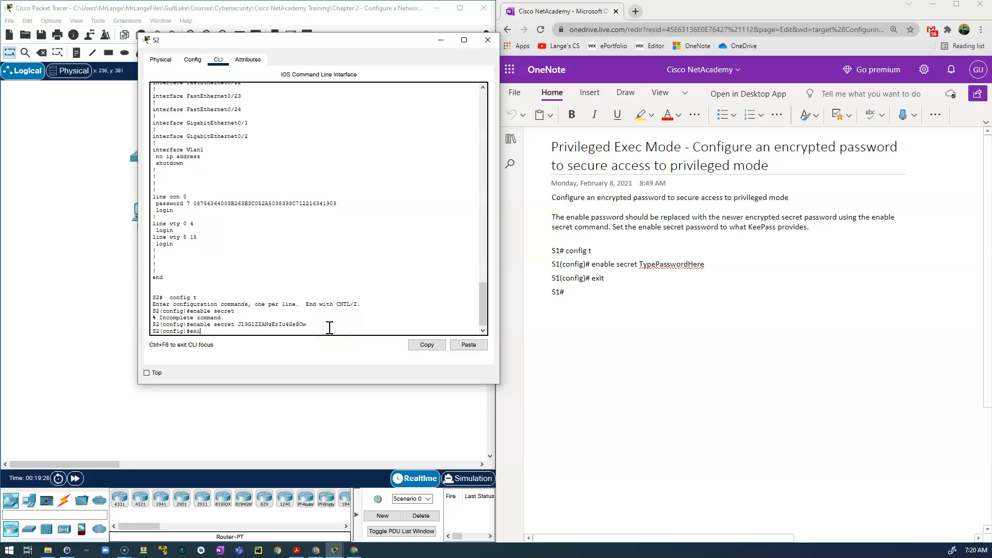
key("Return")
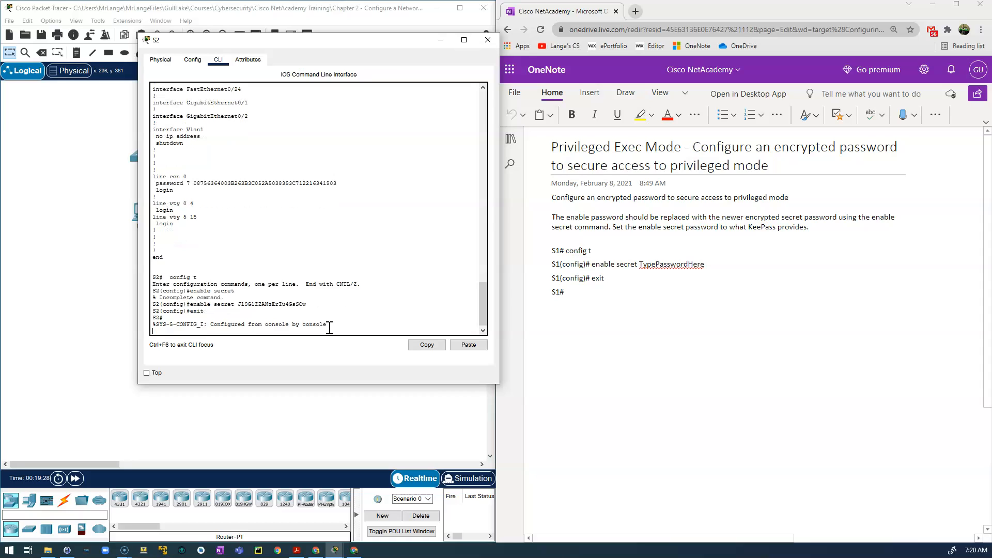
key("Return")
Show the running configuration and highlight the enable secret 5 hash.
type("show running-config")
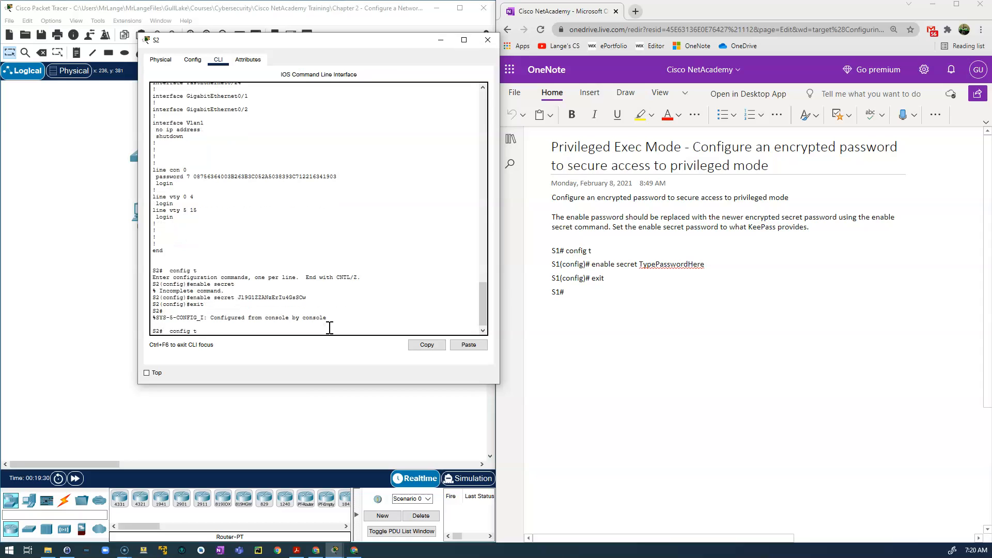
key("Return")
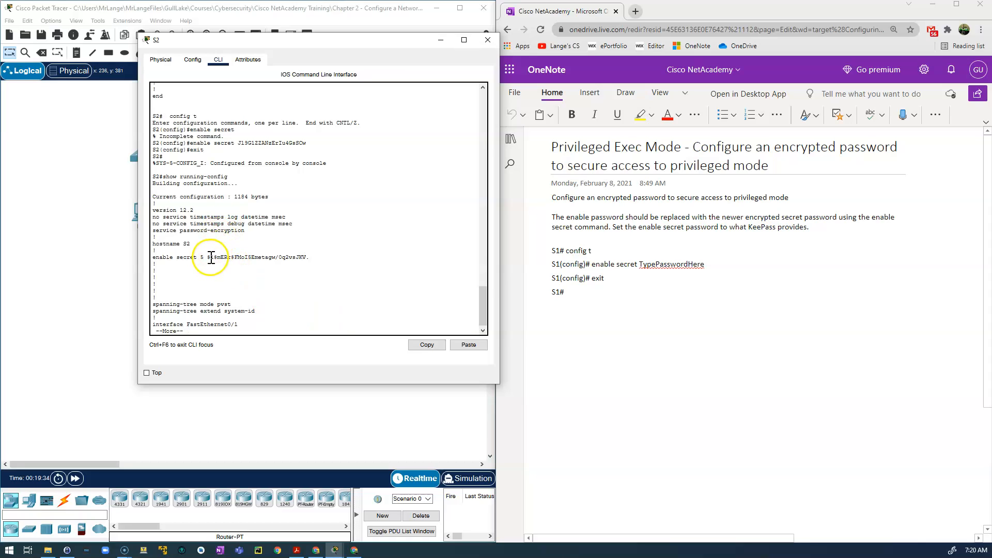
left_click_drag(207, 257, 313, 257)
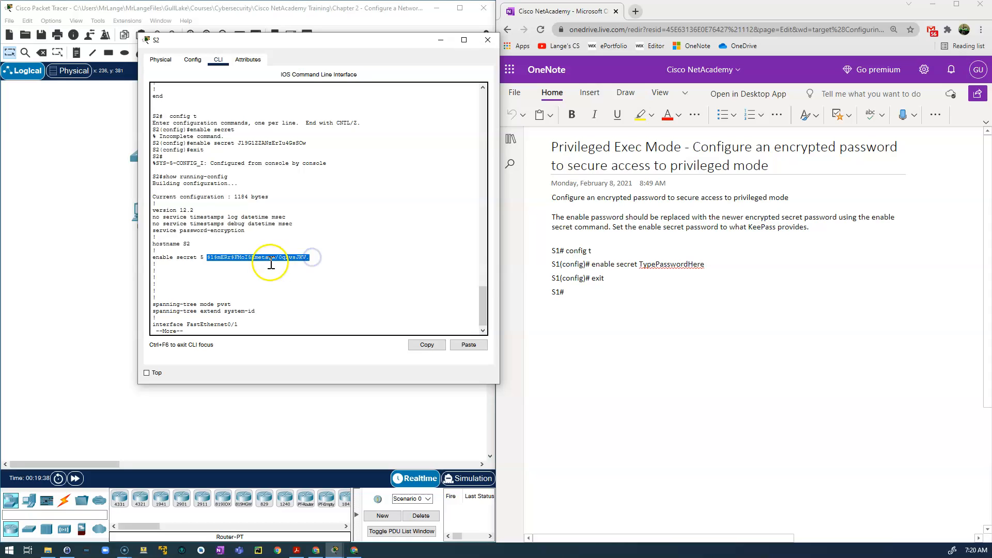
left_click(225, 331)
key("space")
key("space")
key("space")
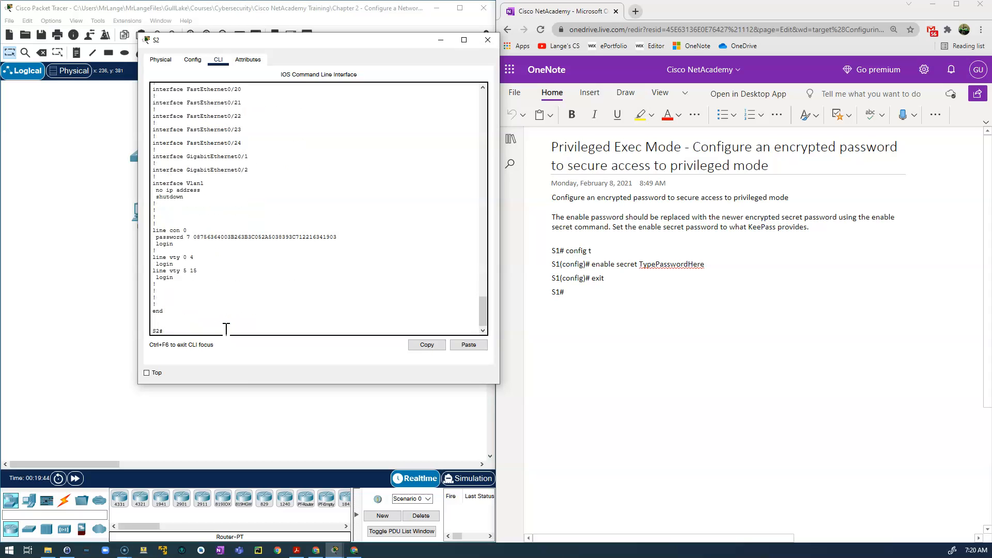
Log out of S2 and log back in with the console line password from KeePass.
type("exit")
key("Return")
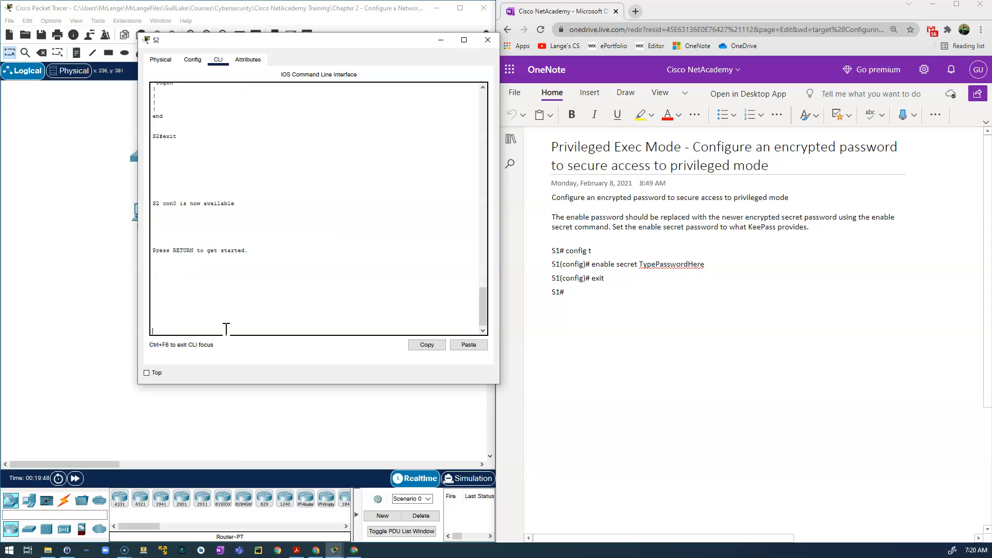
key("Return")
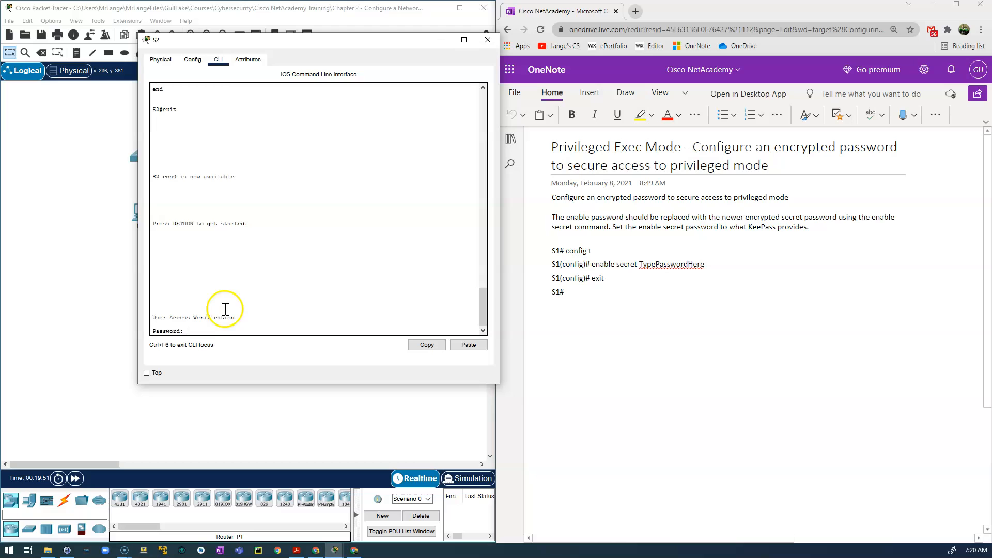
left_click(68, 550)
left_click_drag(330, 98, 770, 74)
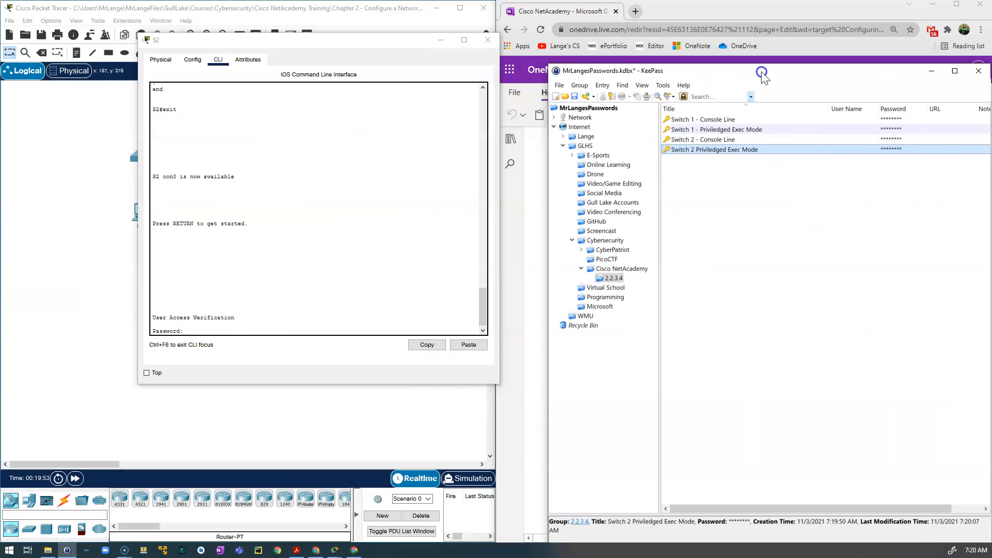
left_click(889, 143)
left_click(230, 329)
right_click(225, 331)
left_click(250, 345)
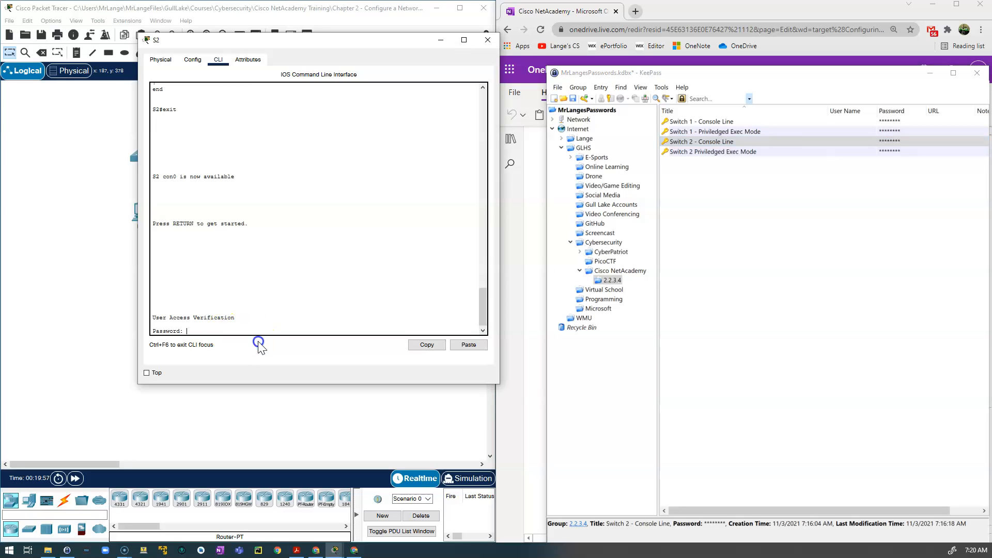
key("Return")
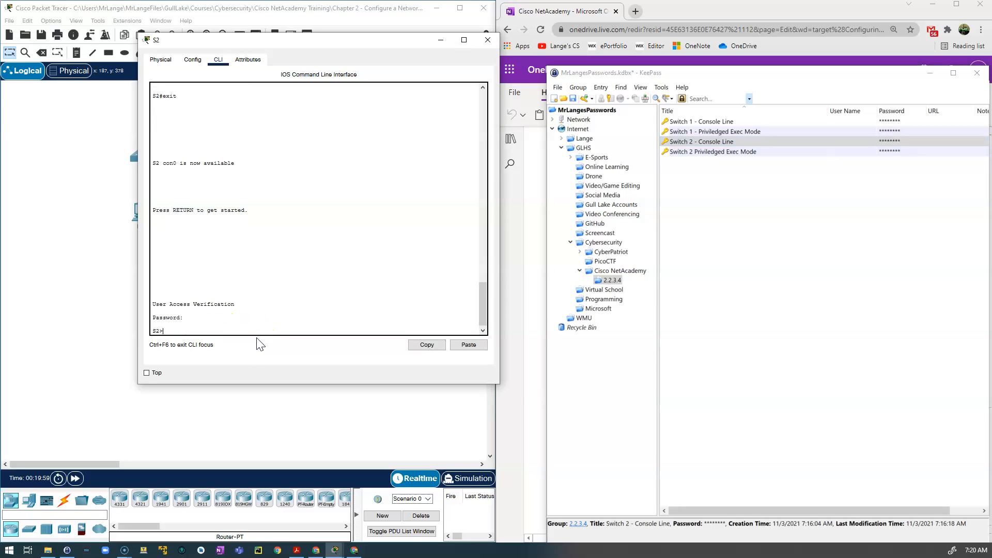
Run en and enter the Switch 2 enable secret from KeePass to reach the S2# prompt.
type("en")
key("Return")
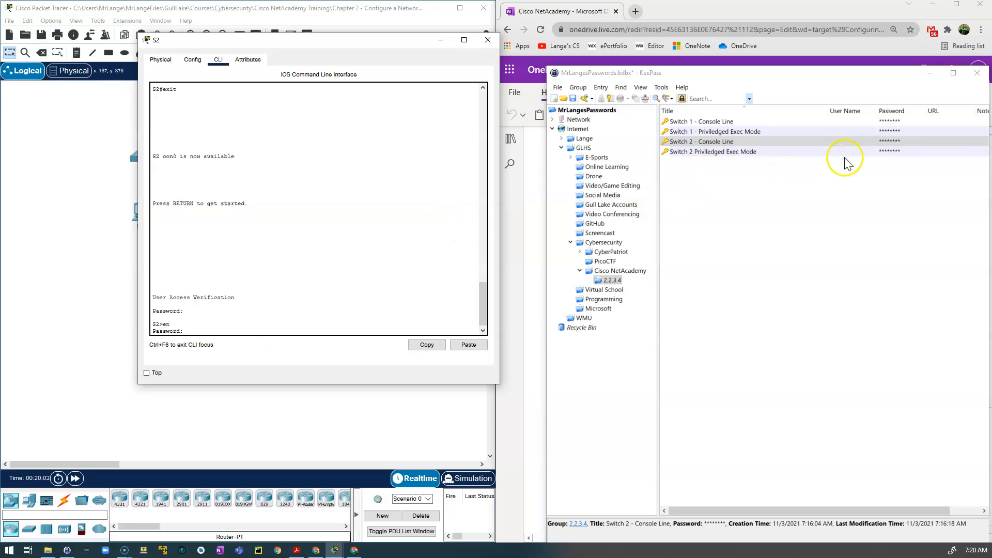
double_click(890, 152)
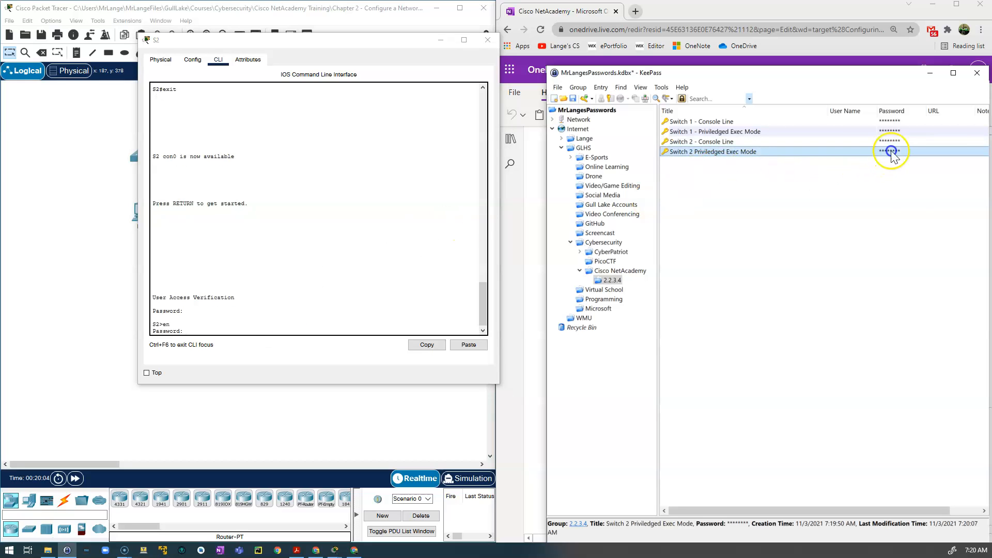
right_click(213, 330)
left_click(235, 344)
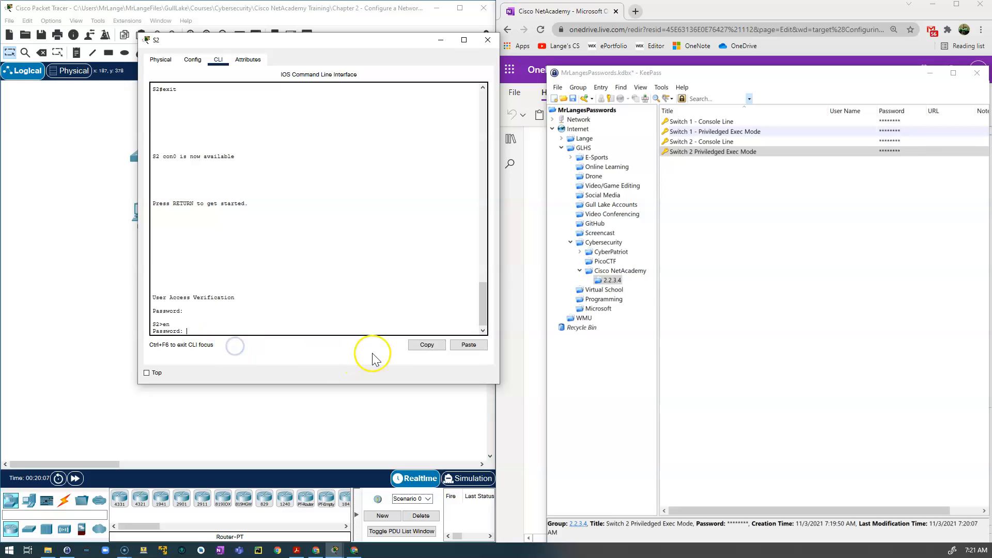
key("Return")
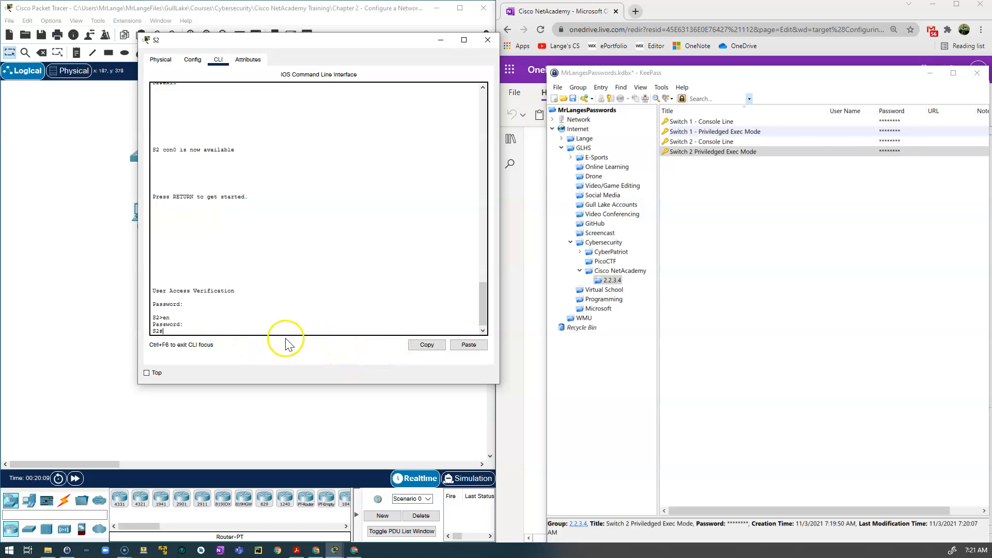
left_click(168, 332)
left_click_drag(168, 331, 146, 331)
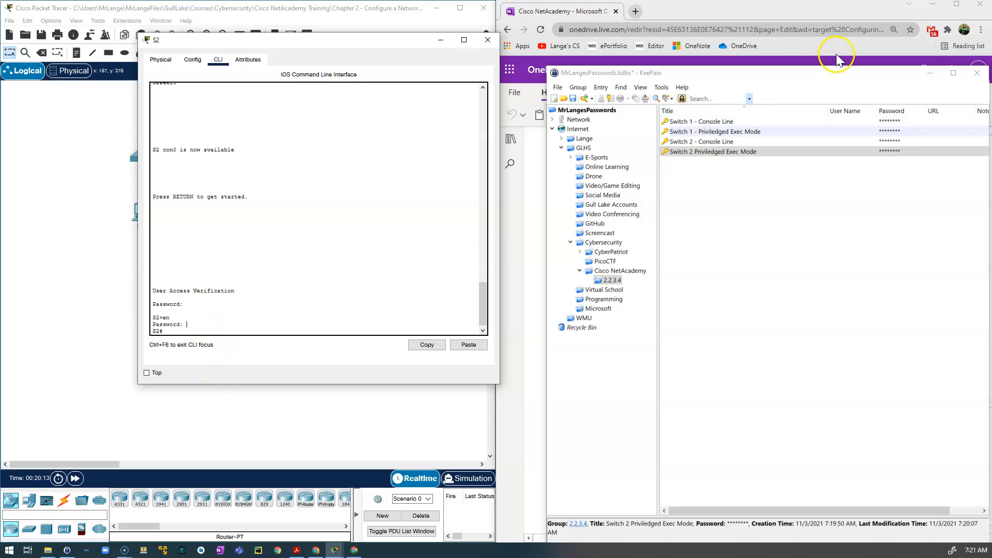
Move KeePass aside and show the MOTD - Banner notes page in OneNote next to the S2 CLI.
left_click_drag(837, 73, 0, 246)
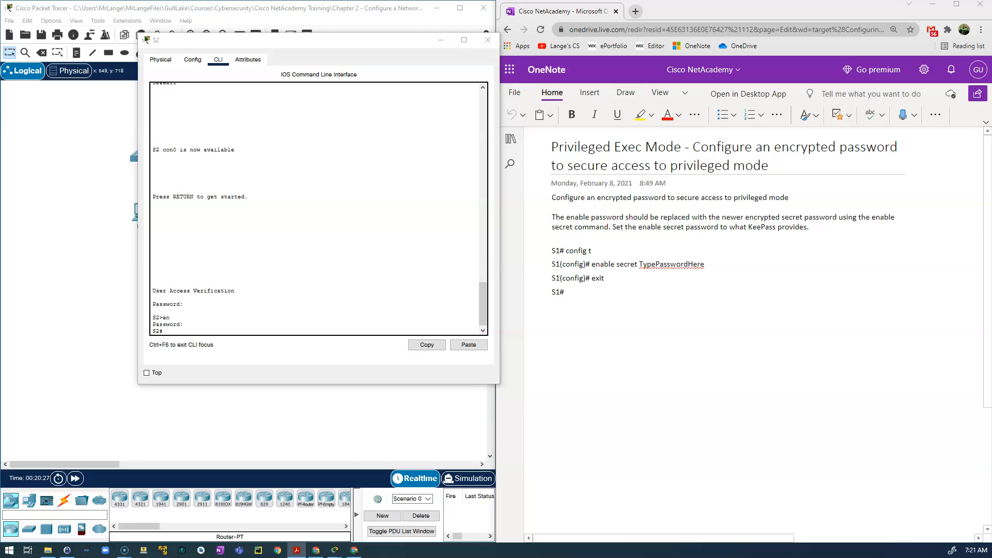
left_click(511, 138)
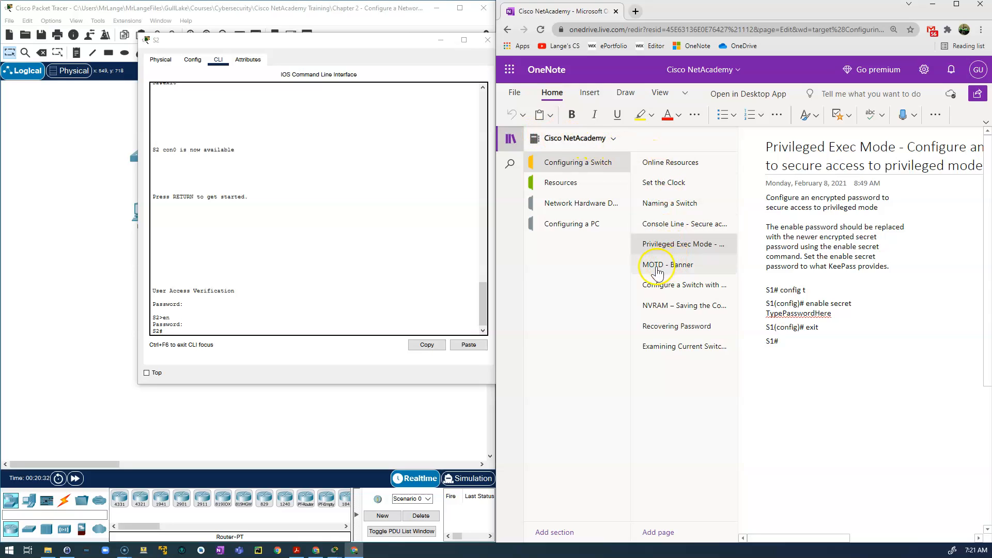
left_click(672, 271)
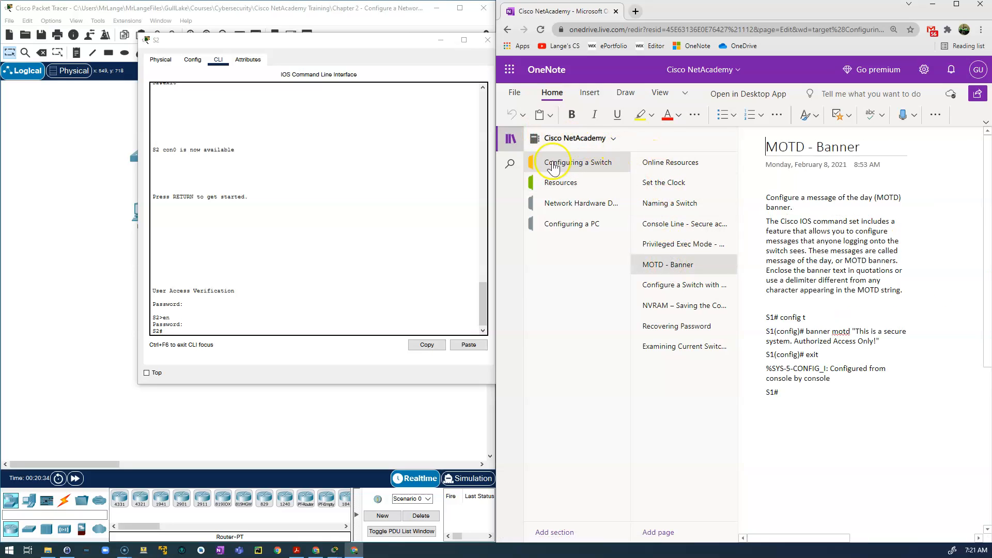
left_click(511, 138)
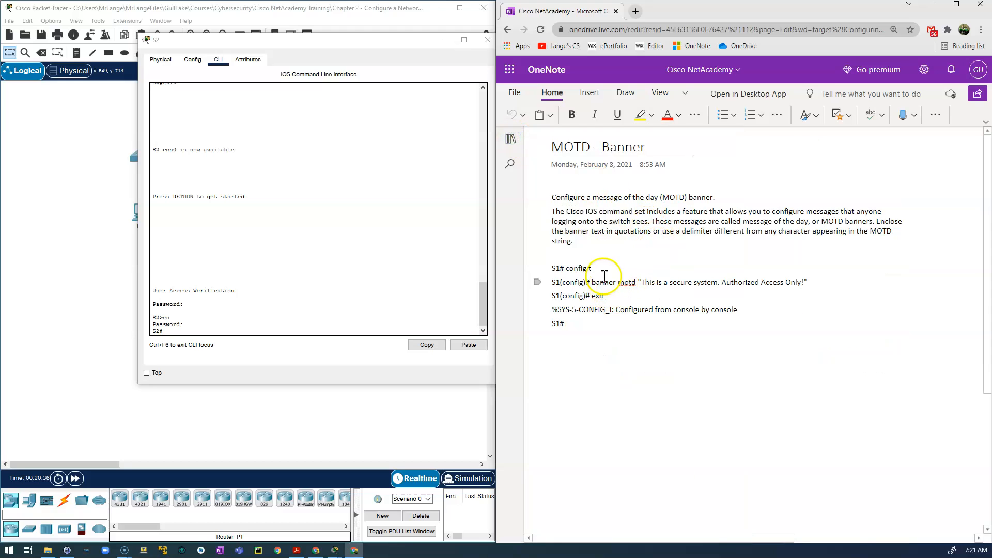
left_click(174, 331)
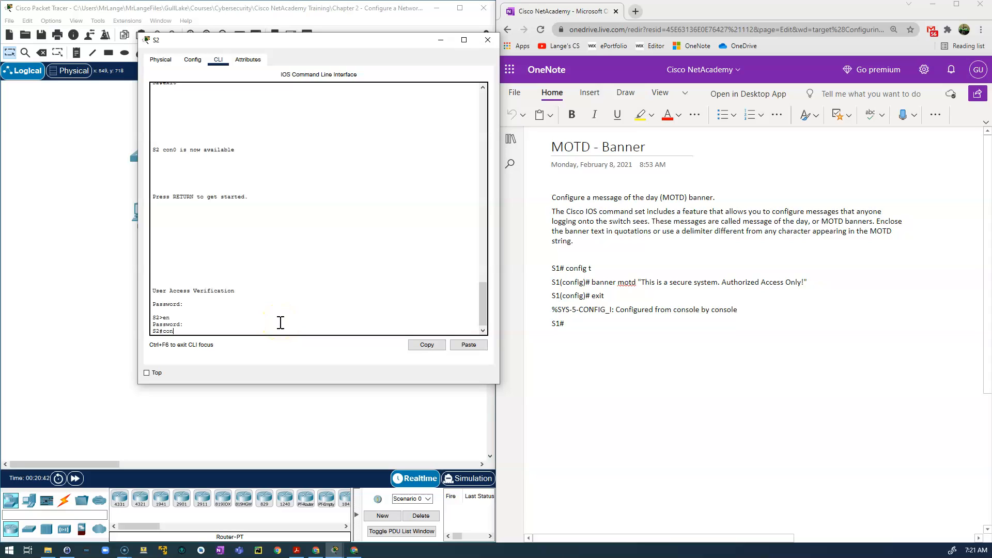
In config mode, set a banner motd warning that unauthorized users will be prosecuted.
type("config t")
key("Return")
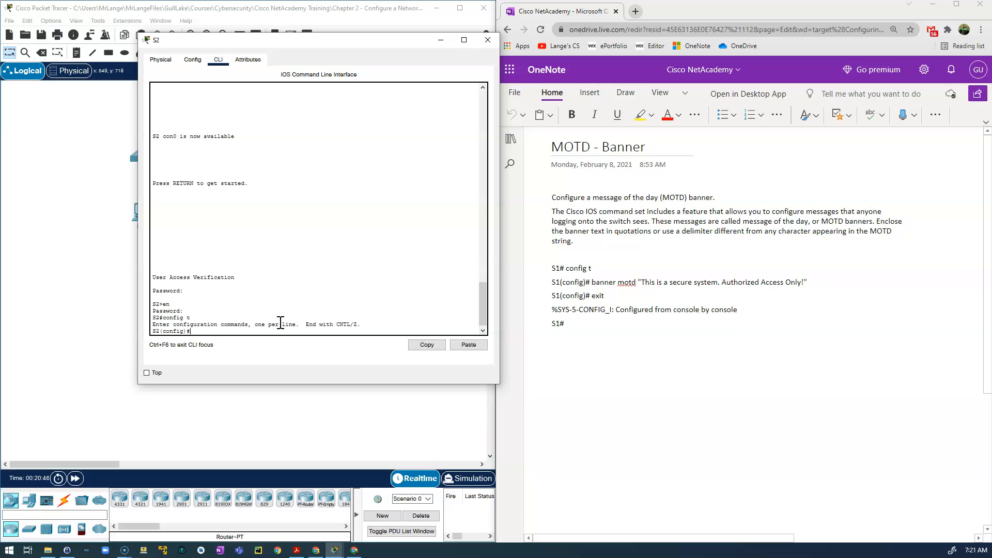
type("banner motd \"")
type("This is a secure switch - Unauthroized User")
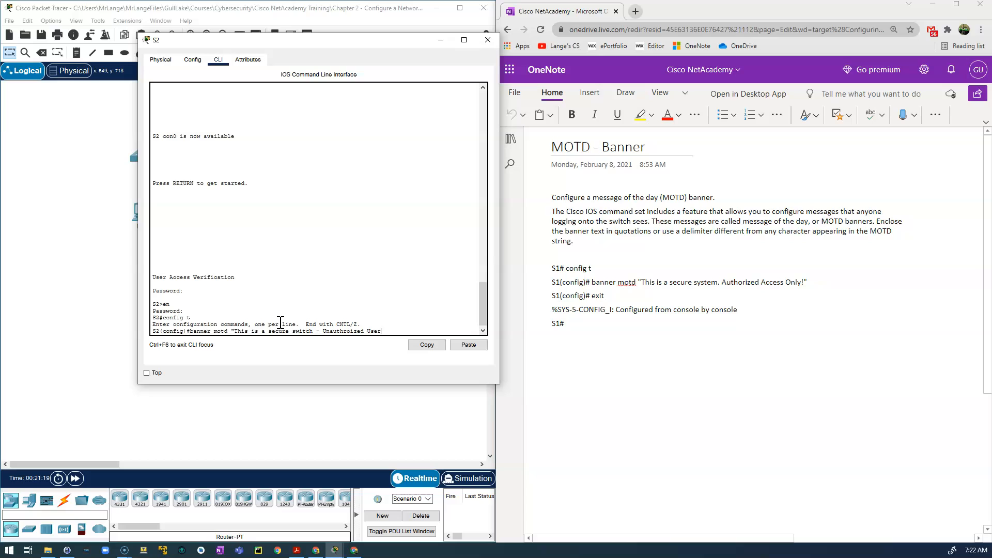
type("s will be prosecuted to the fu")
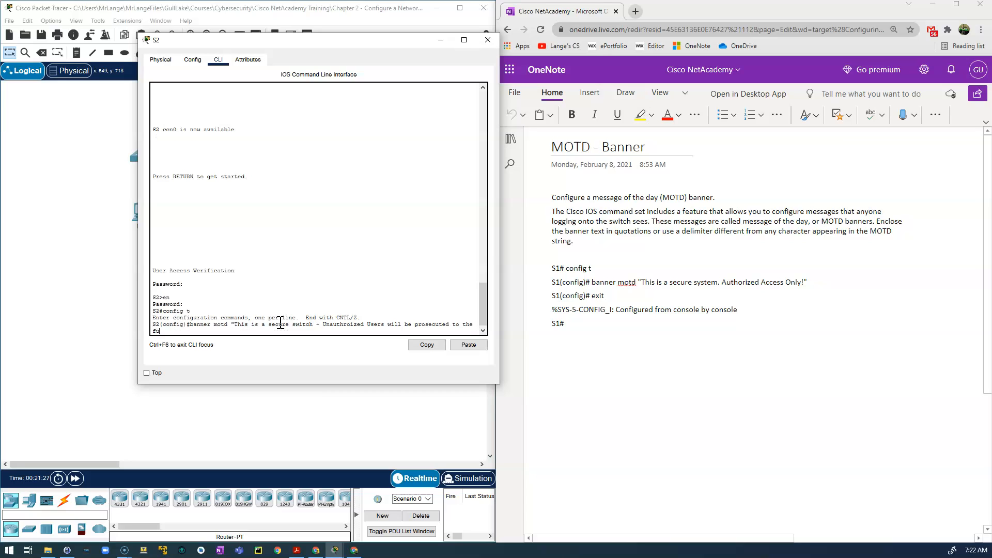
type("llest extent of the")
type("law ~Mr. Lange")
key("Return")
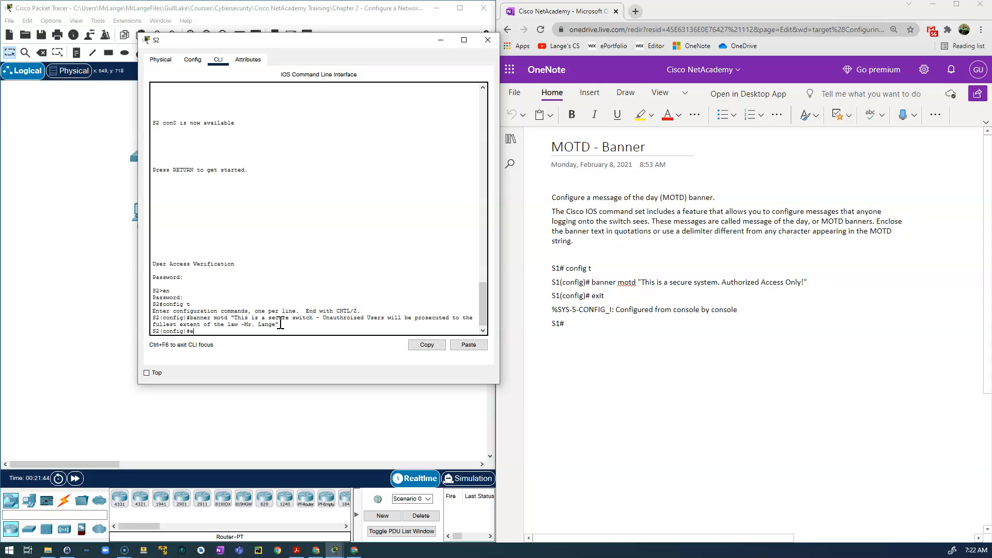
Leave configuration mode and exit the console session to display the new banner.
key("Return")
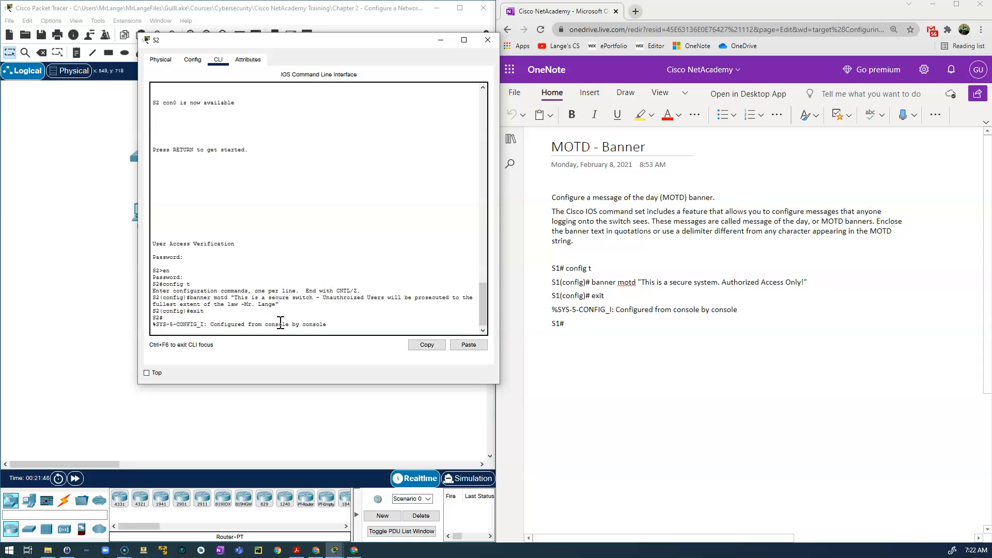
key("Return")
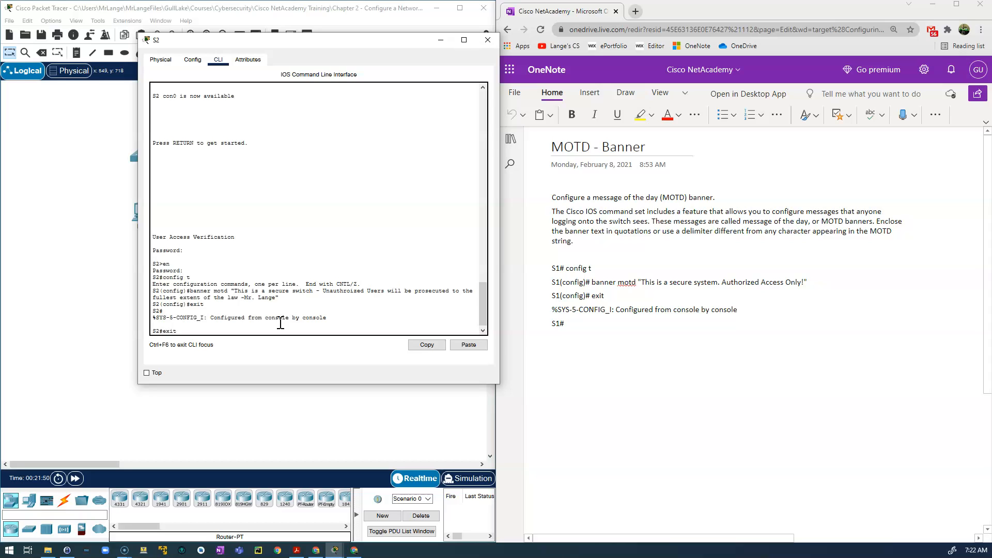
type("exit")
key("Return")
key("Return")
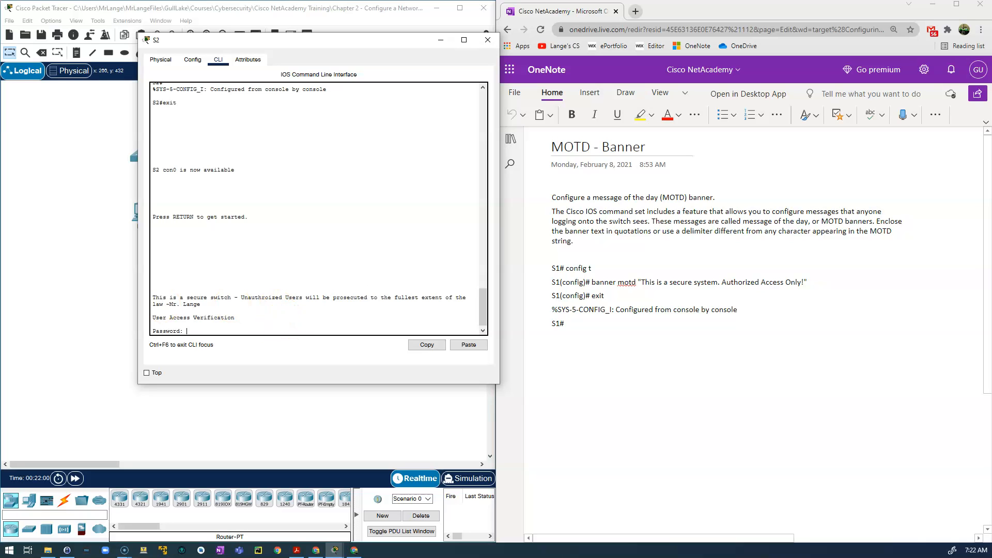
Log back into S2 with the KeePass console password, then enable with the privileged exec password.
left_click_drag(0, 159, 745, 111)
left_click(851, 176)
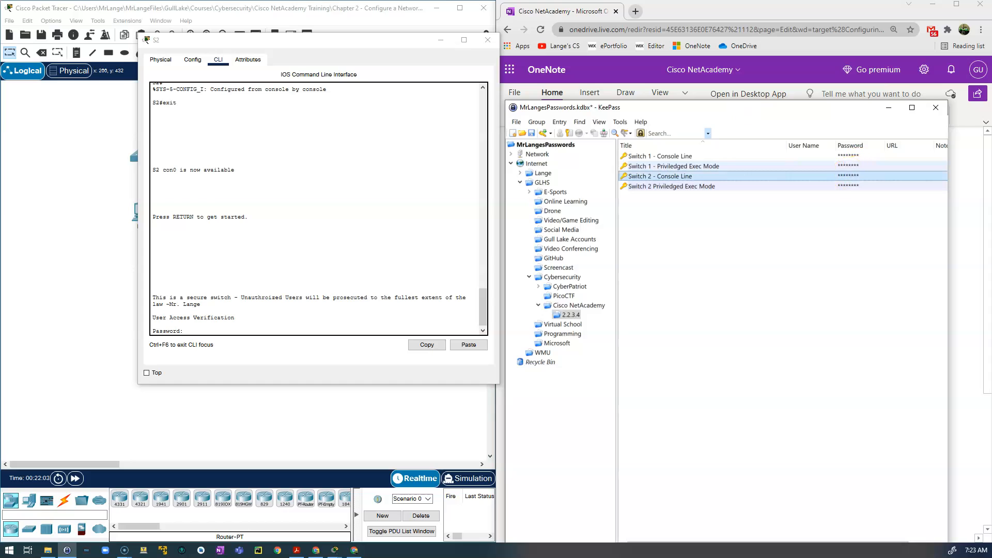
left_click(202, 331)
right_click(201, 331)
left_click(224, 343)
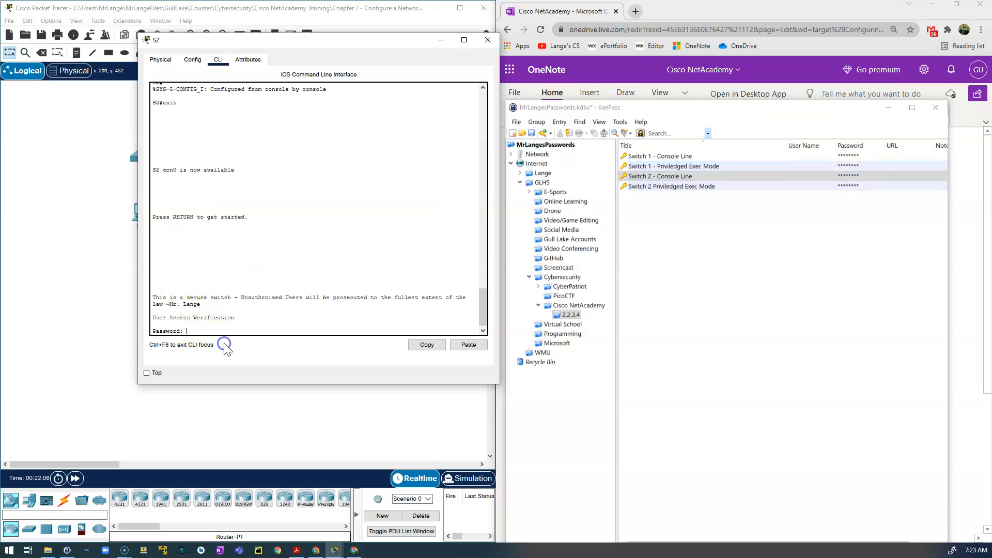
key("Return")
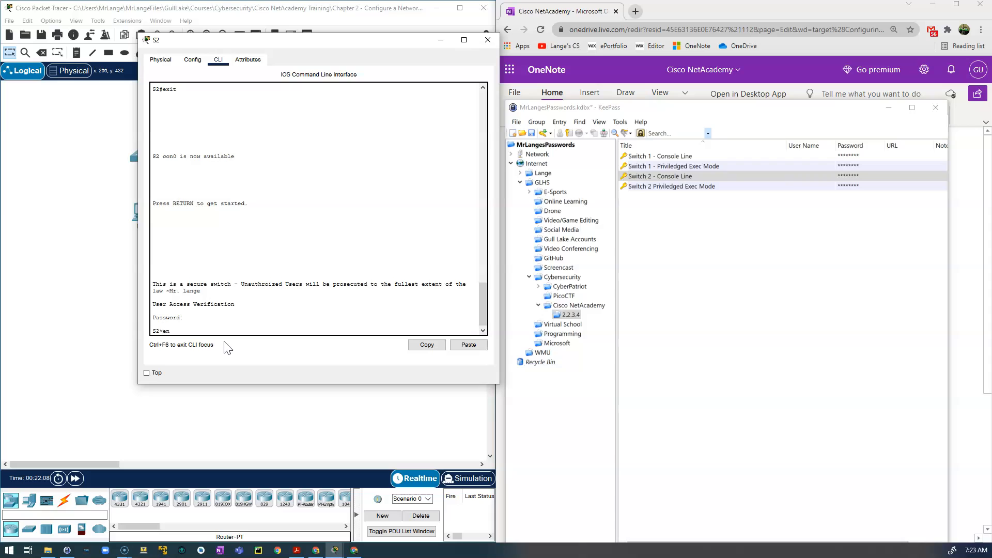
type("en")
key("Return")
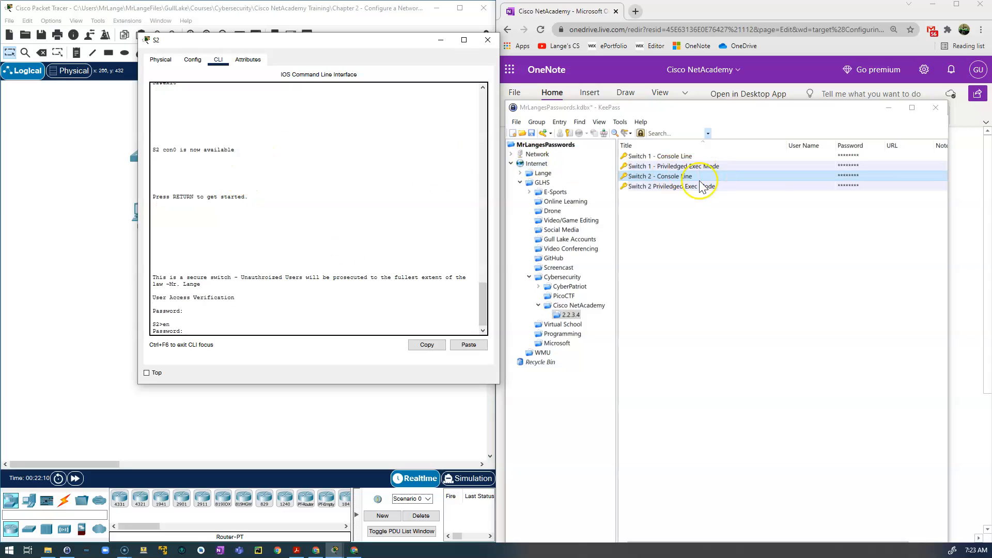
double_click(843, 186)
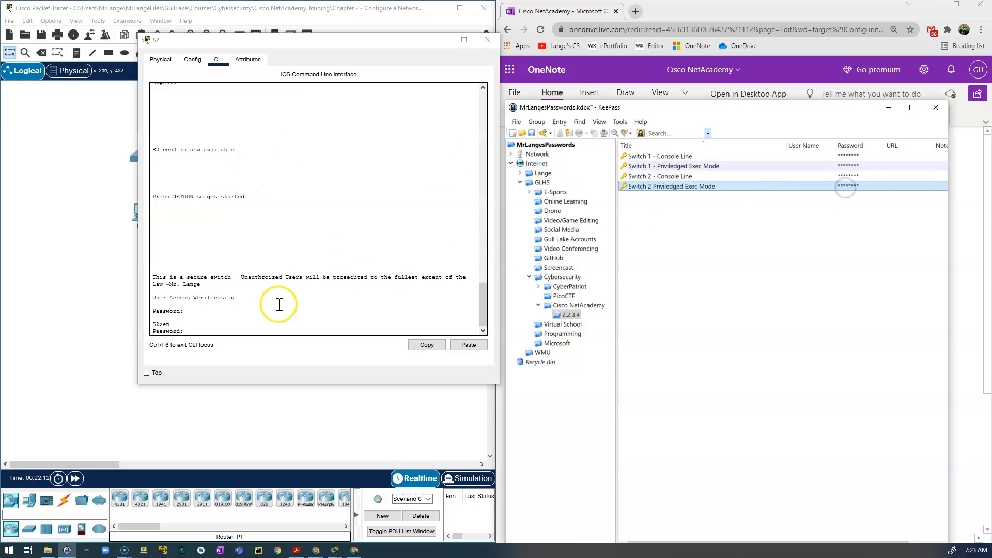
right_click(199, 330)
left_click(222, 344)
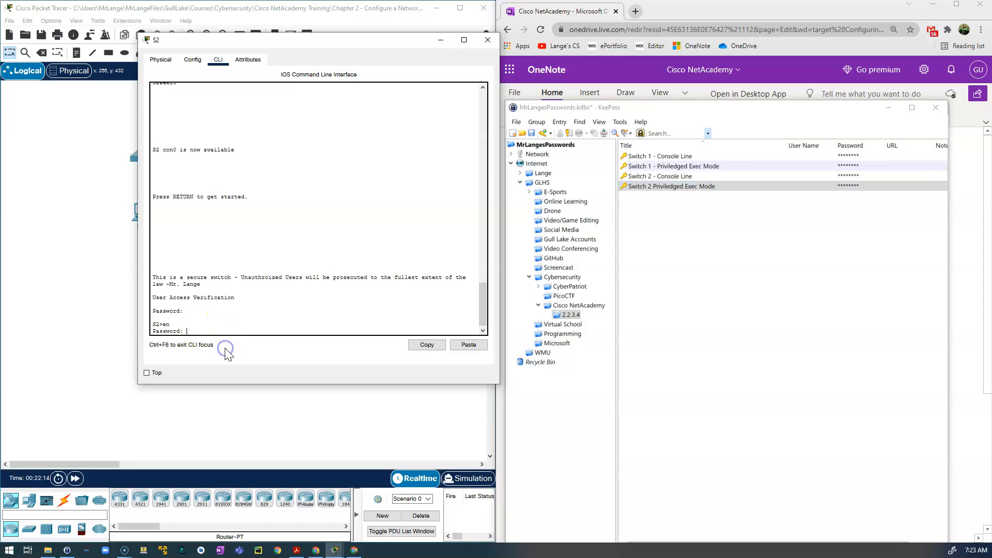
key("Return")
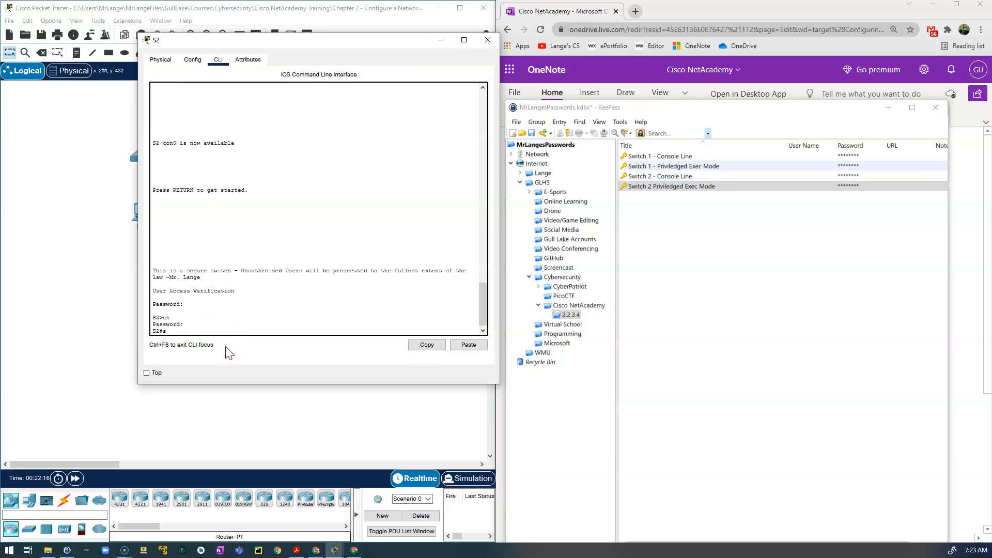
Try 'show running confi', which is rejected, and recall the command.
type("show running config")
key("Return")
key("Up")
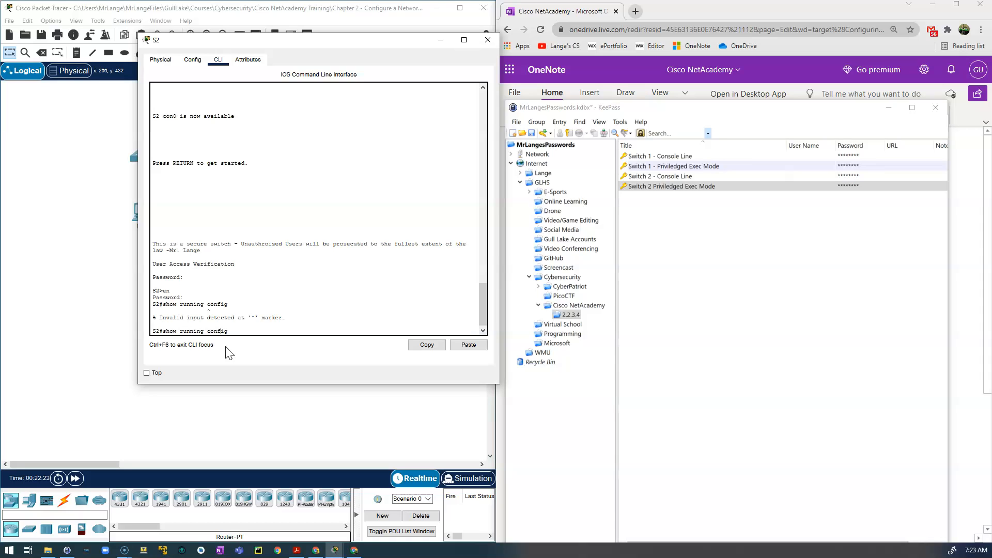
Run show running-config and page through the enable secret, banner motd and encrypted console password.
key("BackSpace")
key("BackSpace")
key("BackSpace")
key("BackSpace")
key("BackSpace")
key("BackSpace")
key("BackSpace")
type("-config")
key("Return")
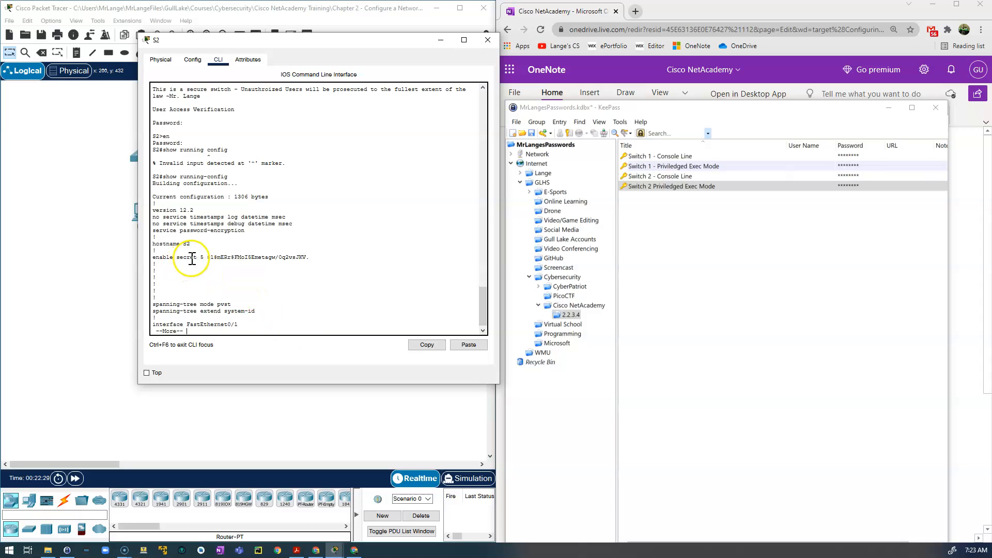
left_click_drag(208, 257, 317, 260)
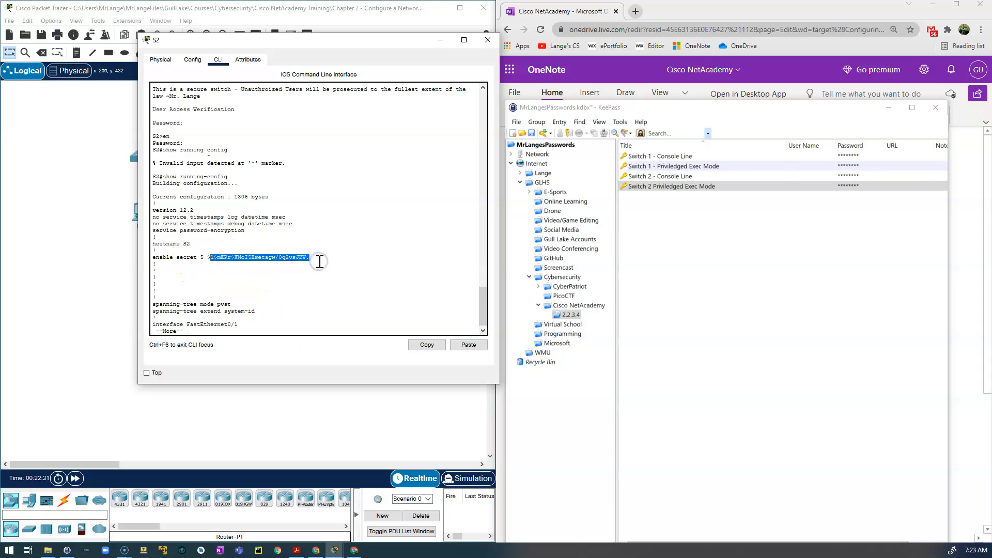
key("space")
key("space")
key("space")
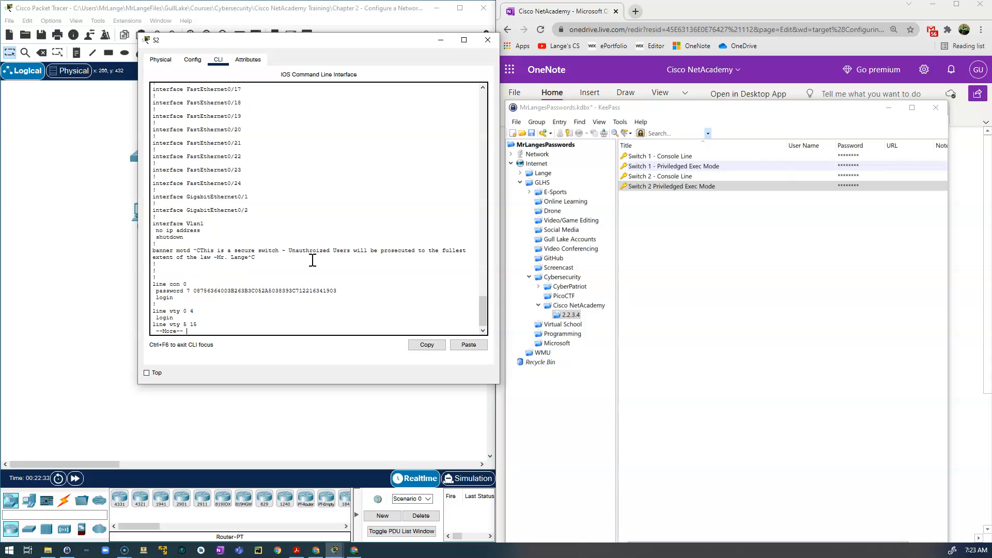
left_click_drag(153, 250, 263, 259)
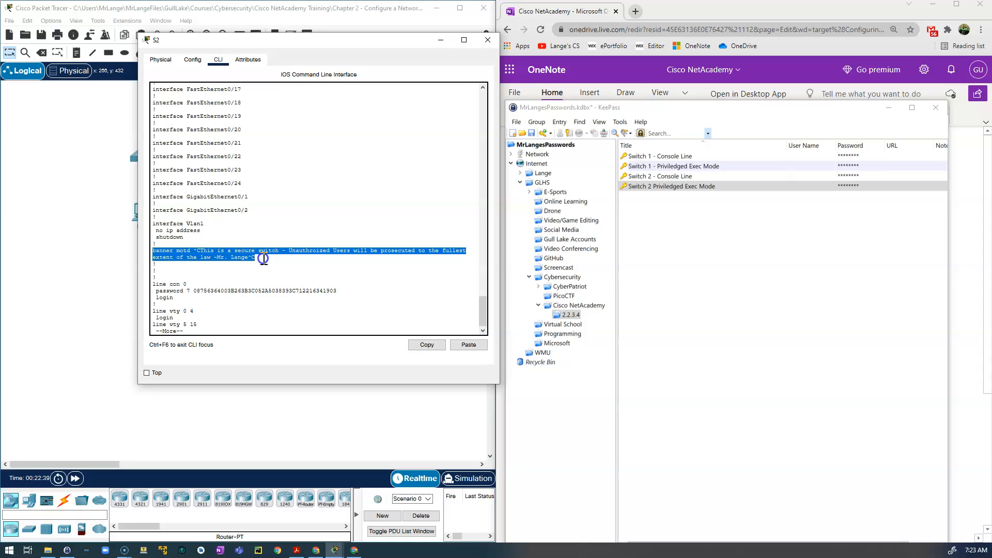
left_click_drag(187, 284, 342, 294)
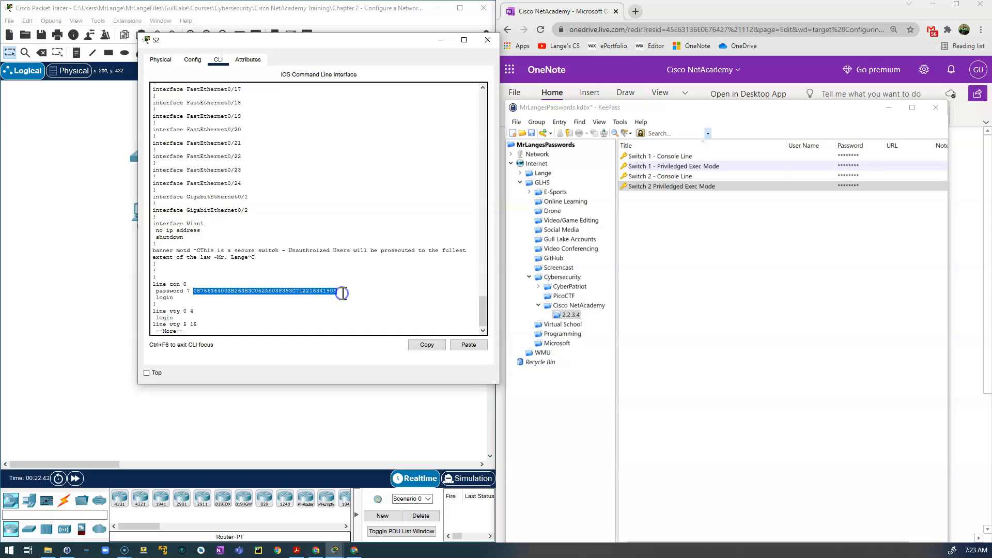
left_click(266, 315)
key("space")
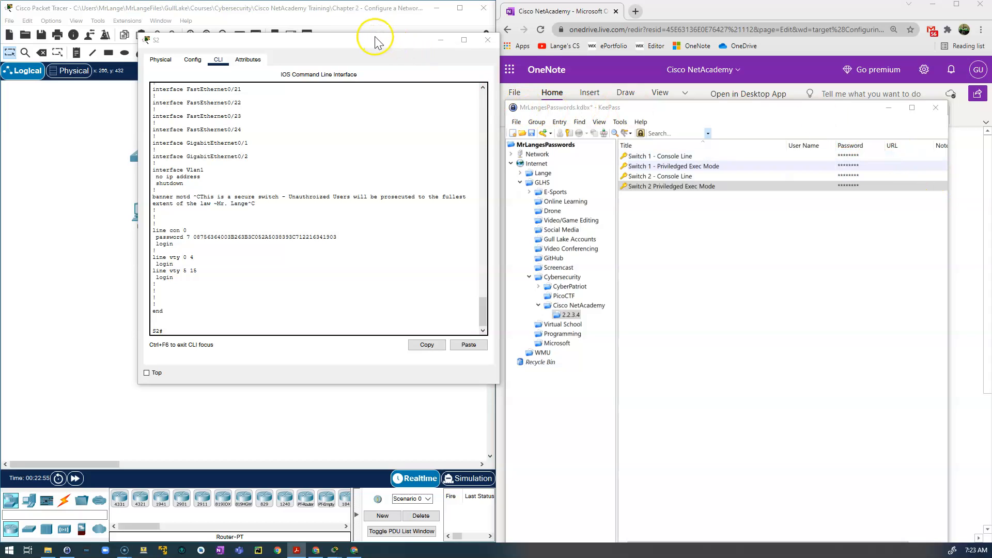
left_click(173, 334)
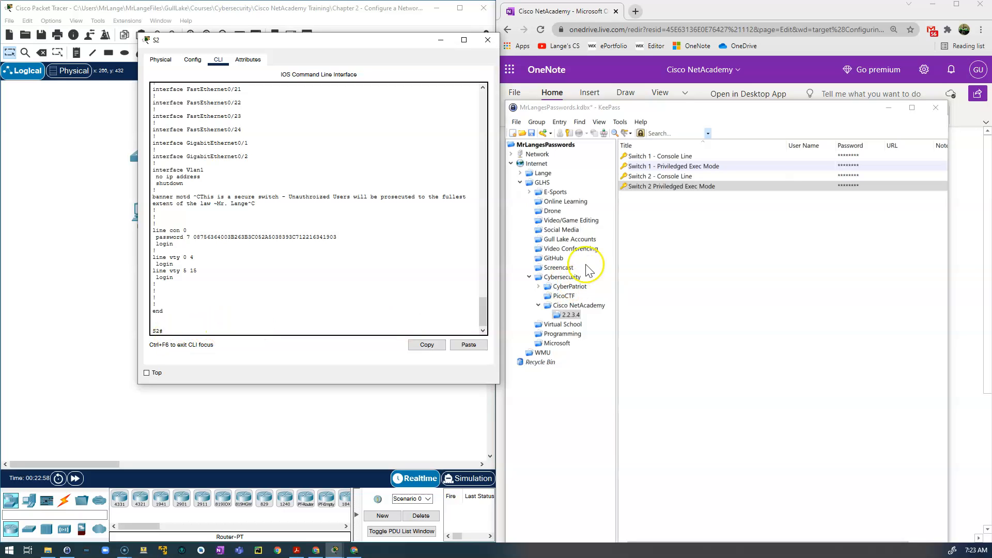
left_click(713, 107)
left_click_drag(713, 107, 0, 300)
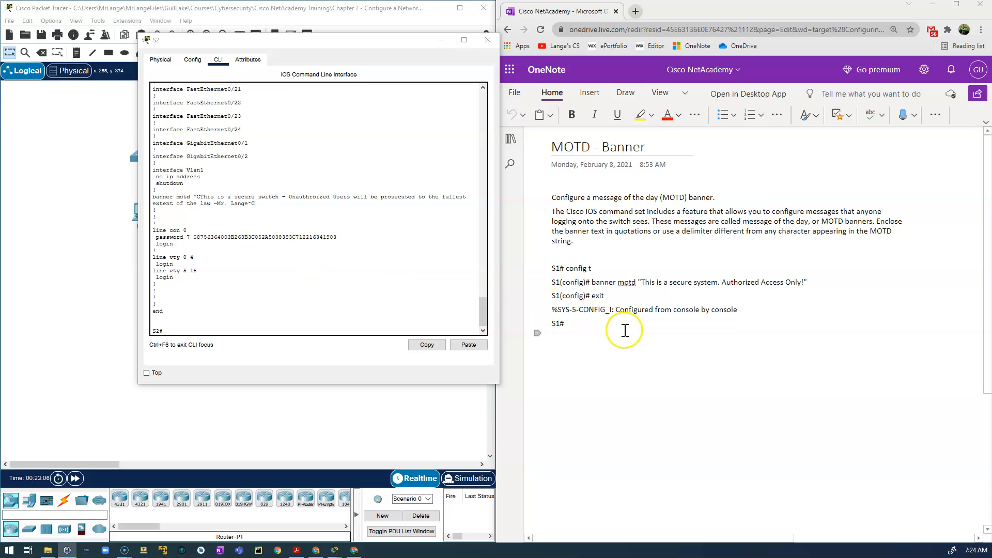
Show the NVRAM saving notes page in OneNote and type copy running-config startup-config at S2.
left_click(512, 139)
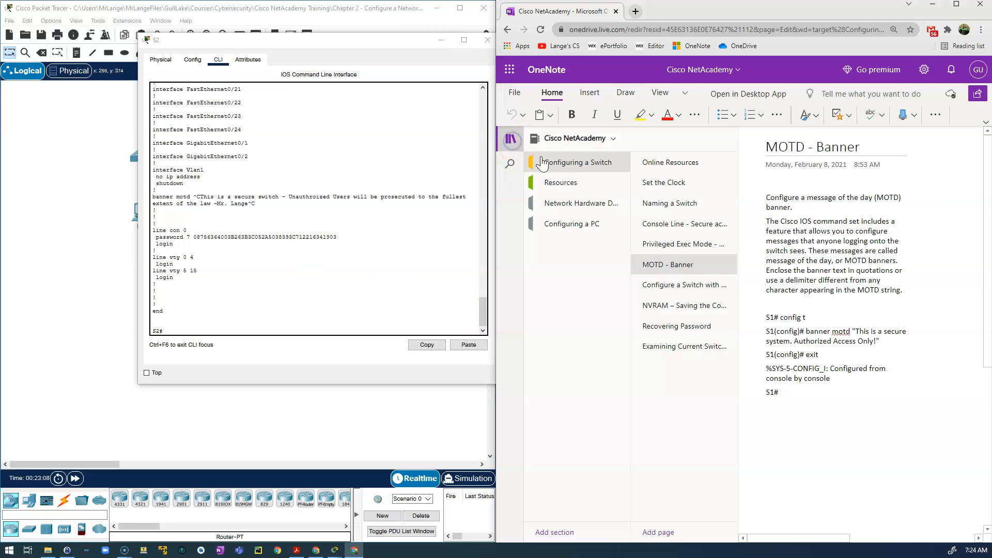
left_click(674, 309)
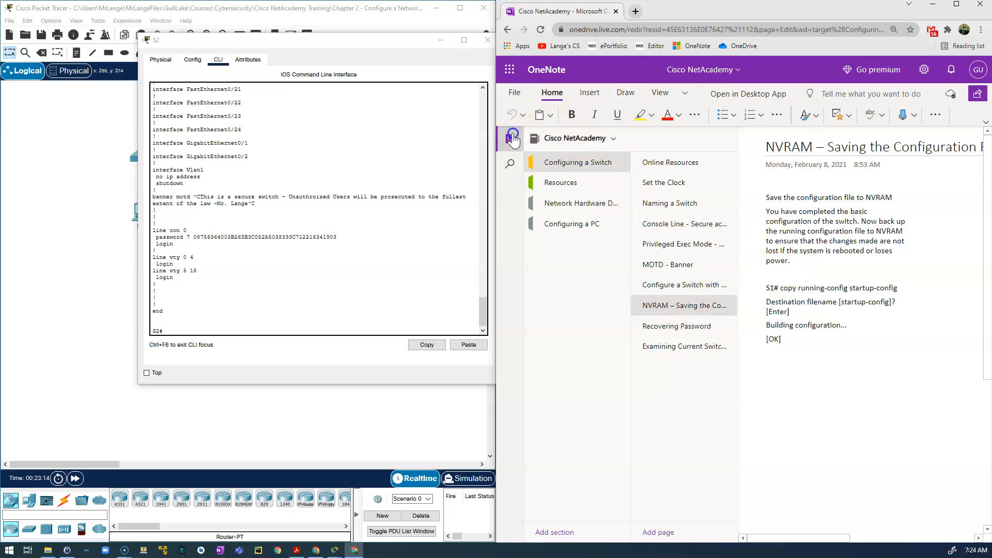
left_click(511, 138)
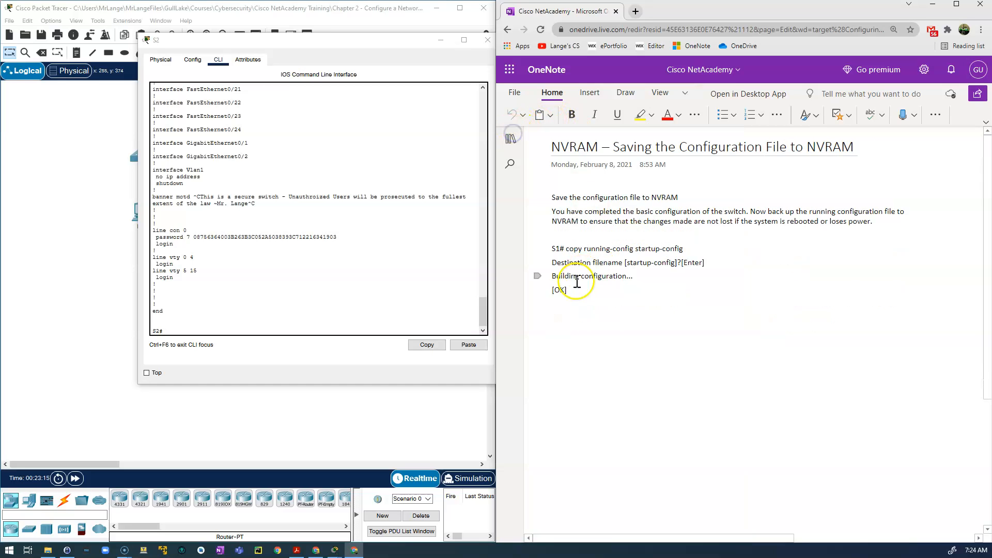
left_click(192, 329)
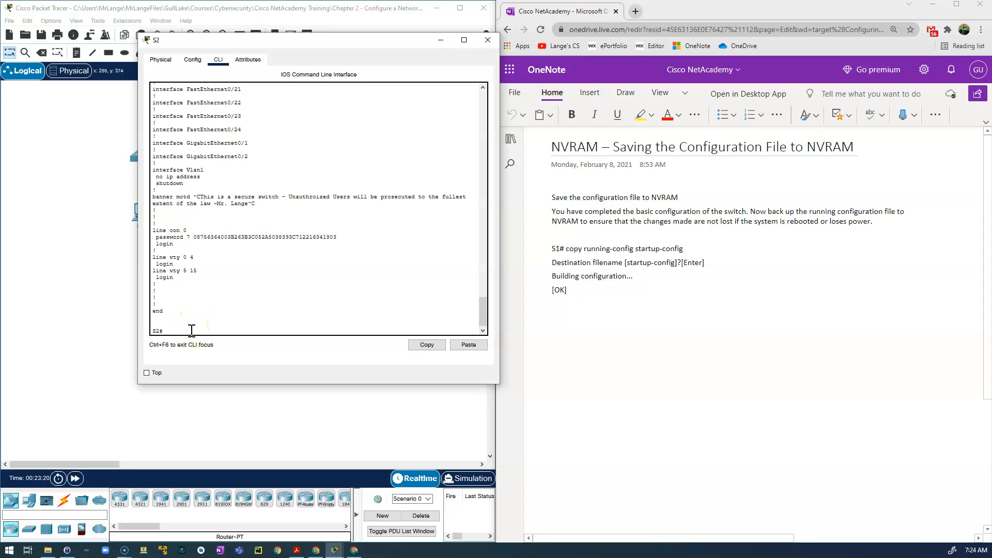
type("copy running-config startup-confi")
Run copy running-config startup-config and accept the default startup-config filename.
left_click(181, 339)
left_click_drag(182, 339, 162, 329)
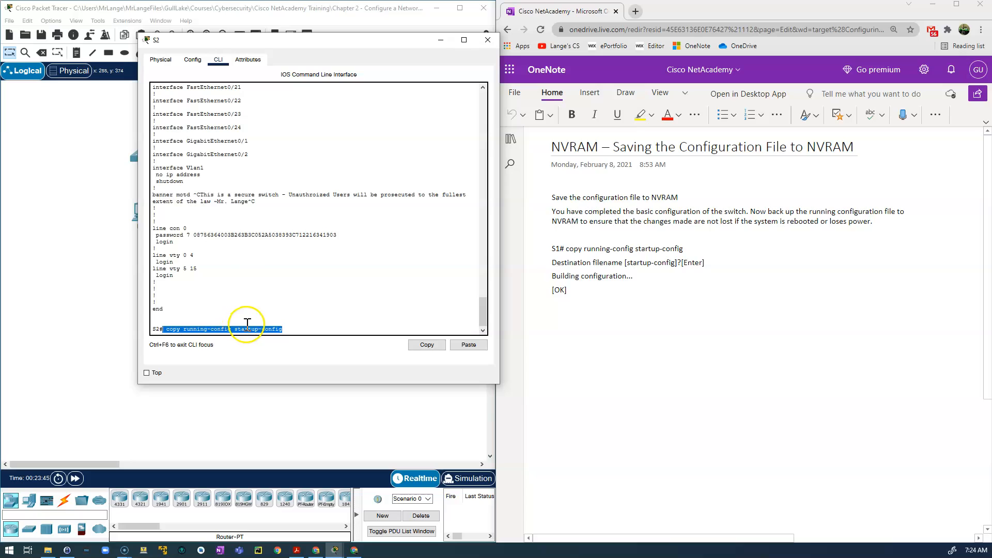
left_click(294, 329)
key("Return")
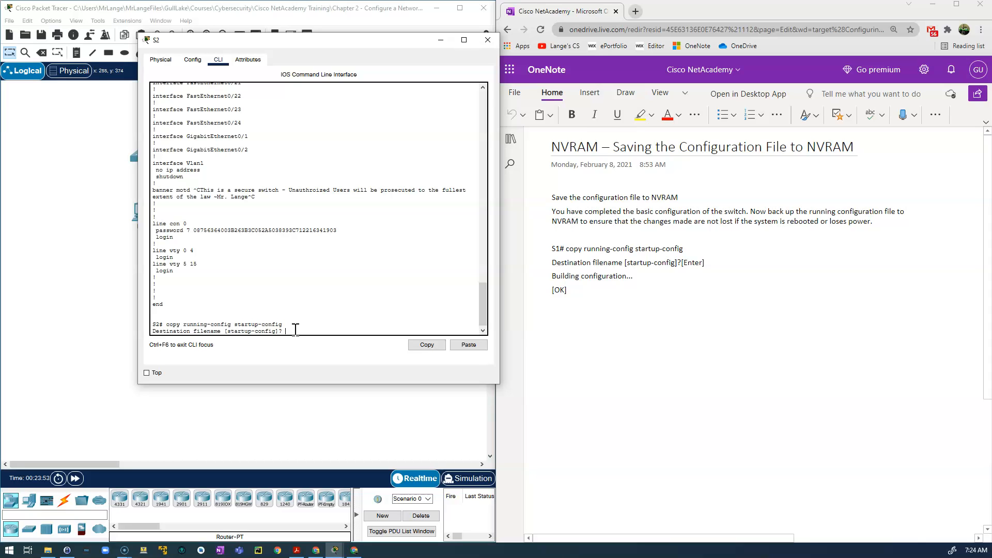
key("Return")
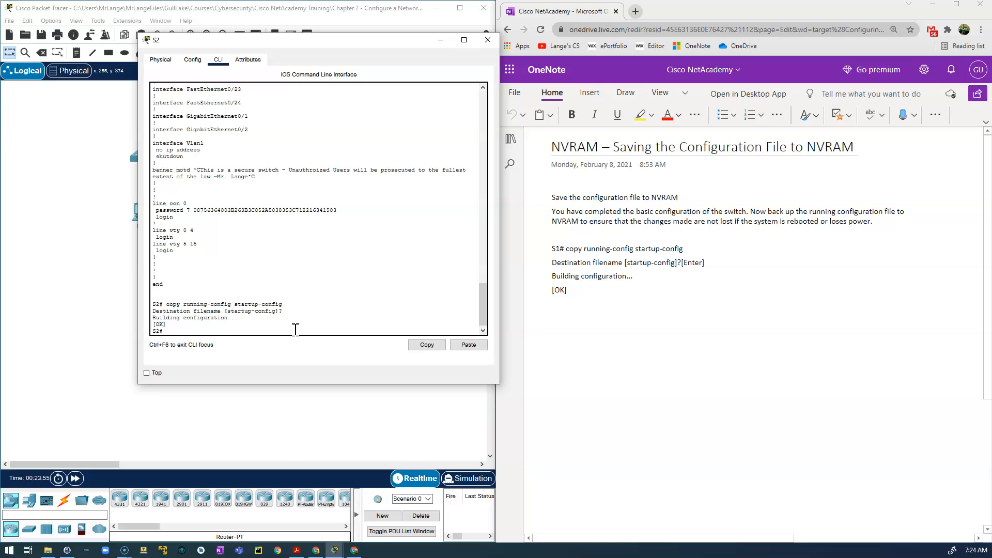